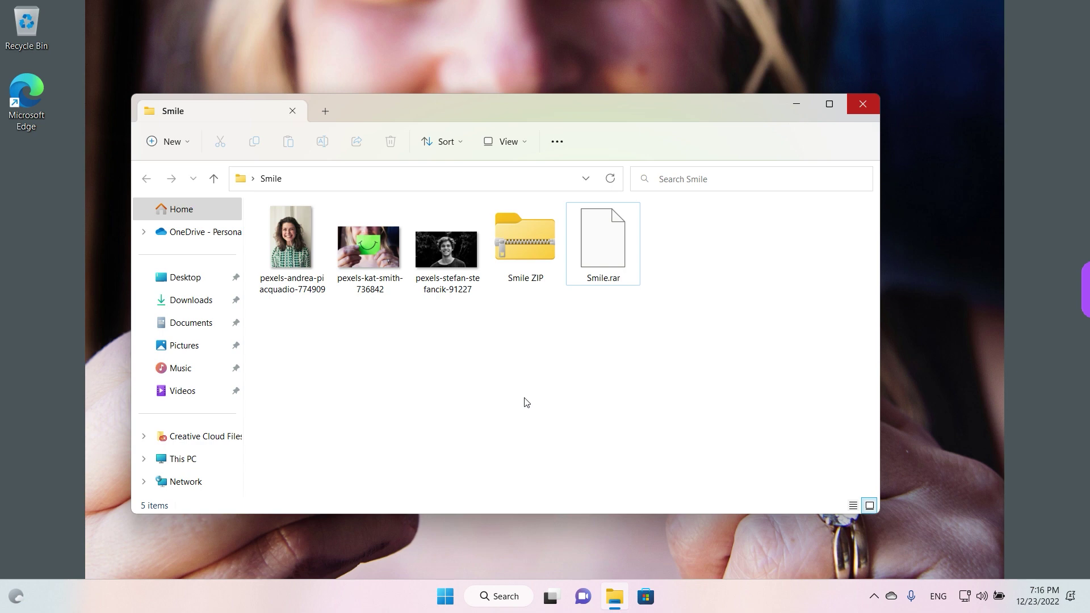
- Move the Smile folder window and select the Smile ZIP archive
left_click_drag(623, 108, 694, 90)
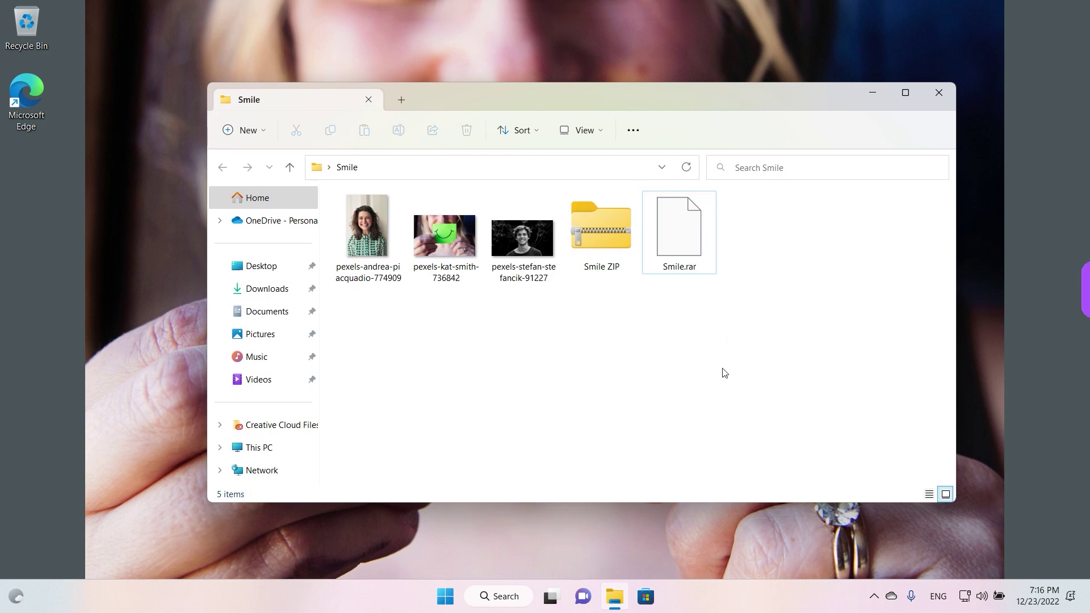
left_click(614, 270)
left_click(678, 271)
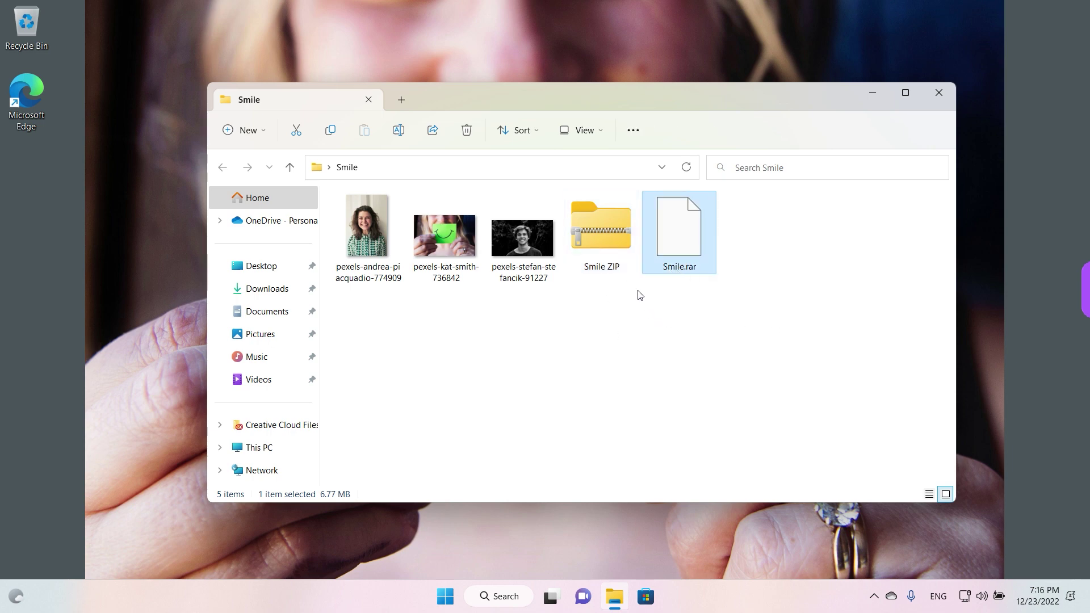
left_click(614, 264)
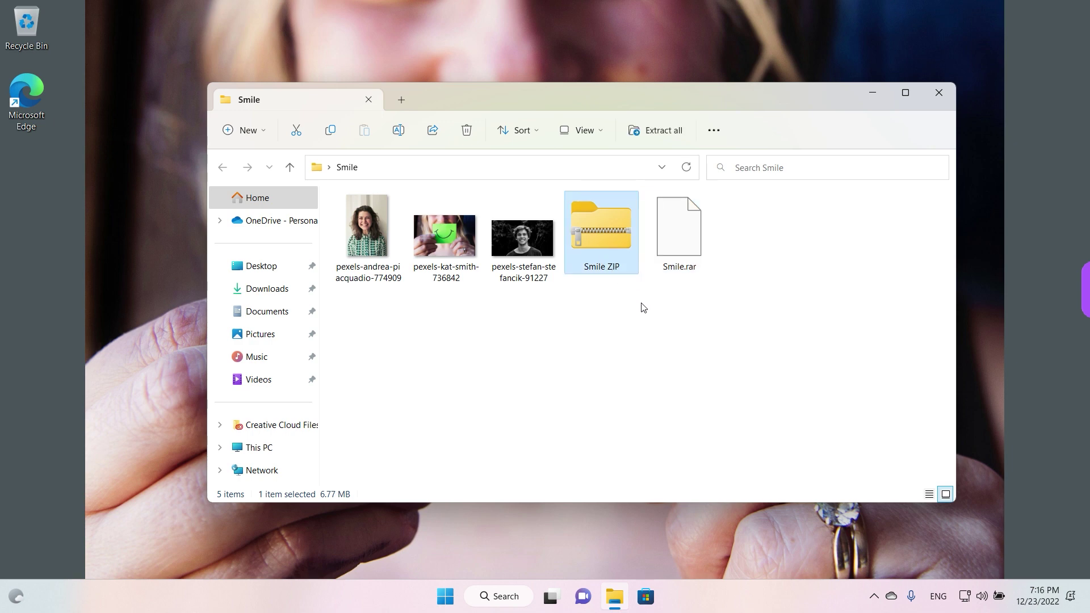
- Extract all of Smile ZIP into a Smile ZIP folder with 'Show extracted files when complete' unchecked
right_click(592, 230)
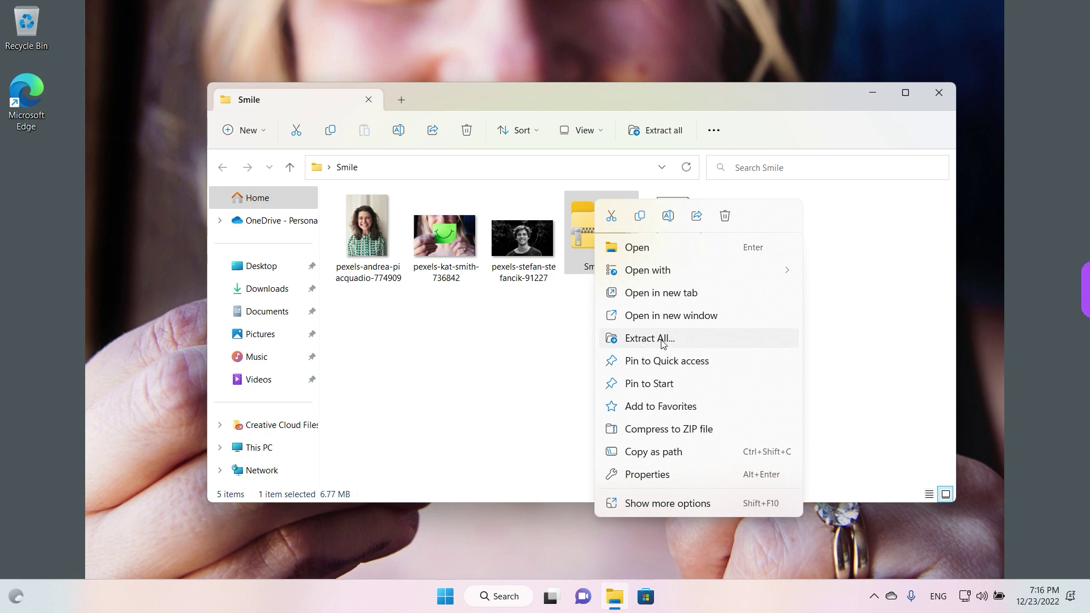
left_click(696, 340)
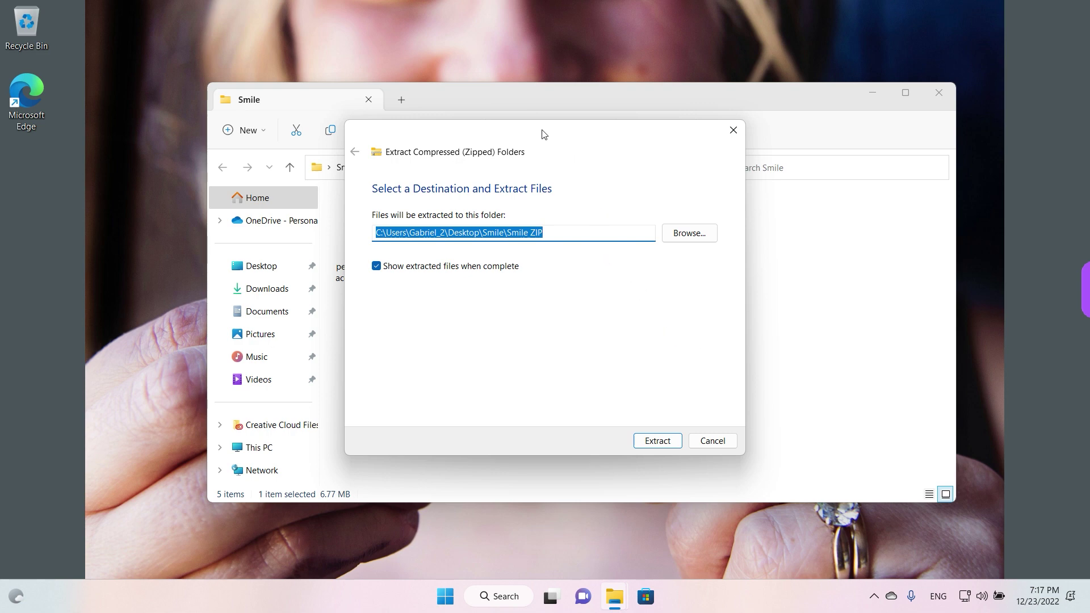
left_click_drag(546, 134, 283, 139)
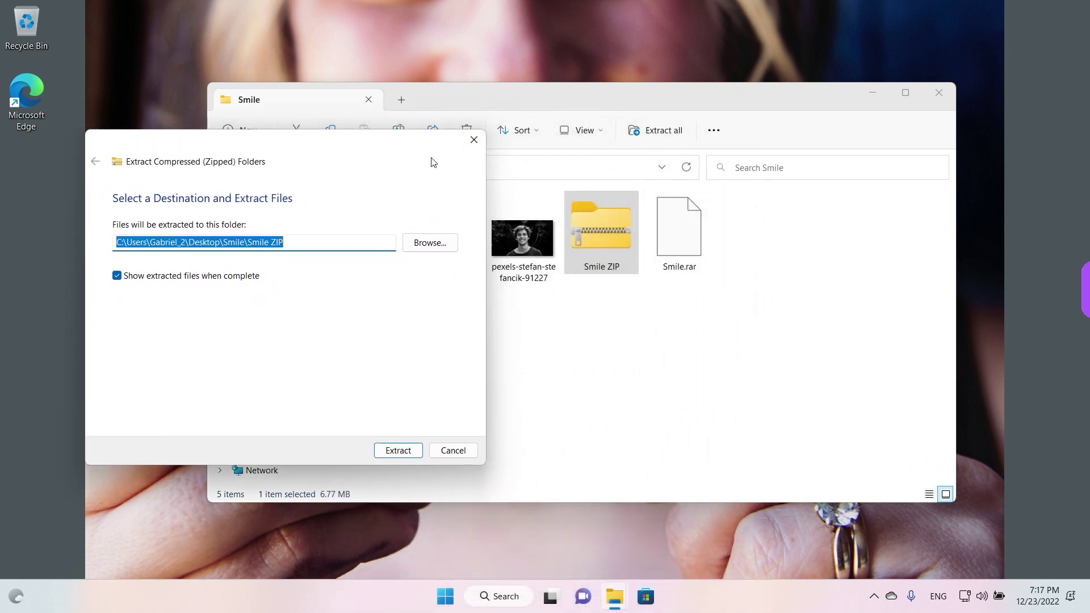
left_click_drag(428, 146, 391, 151)
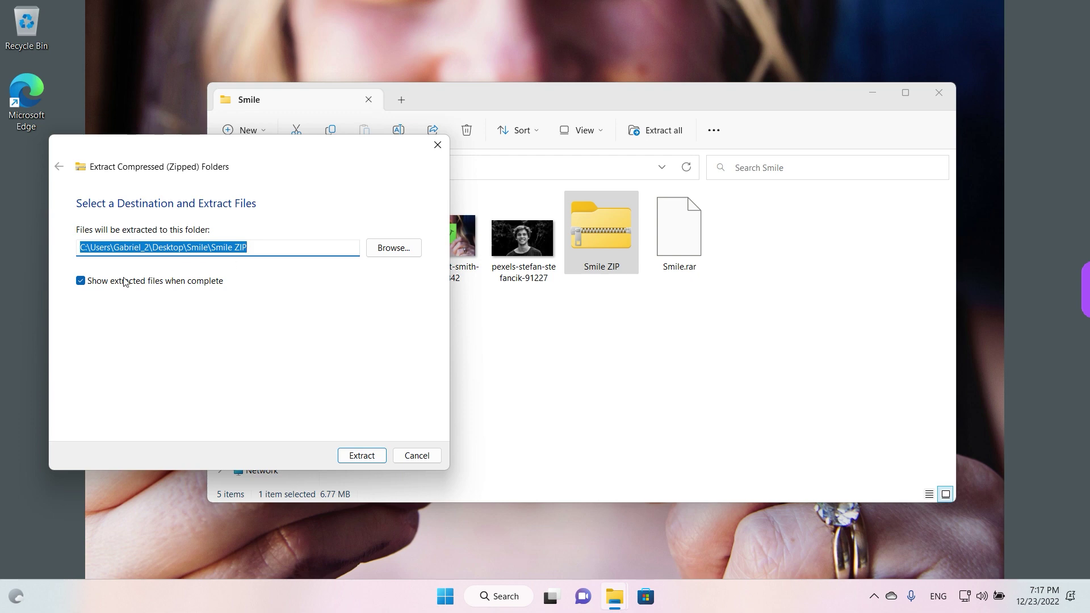
left_click(81, 282)
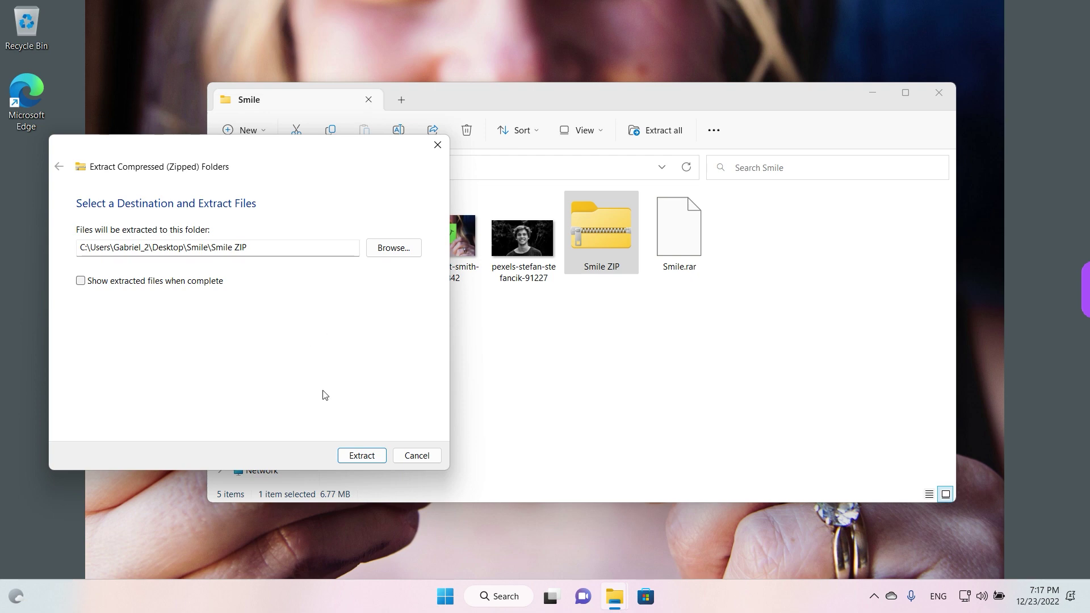
left_click(368, 456)
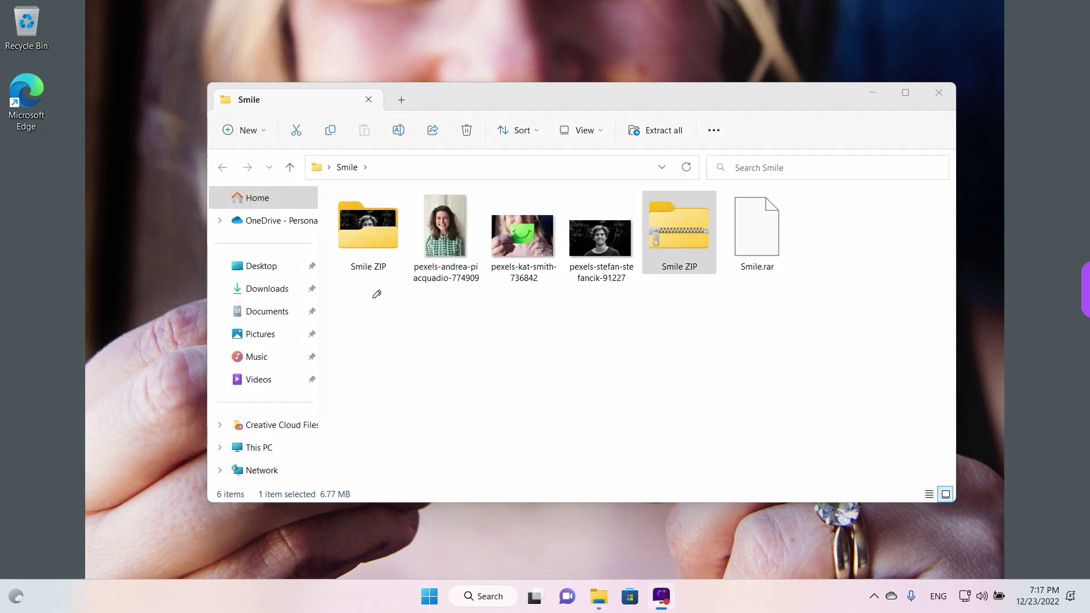
mouse_move(347, 297)
left_mouse_down()
mouse_move(397, 273)
mouse_move(403, 197)
mouse_move(308, 201)
mouse_move(343, 292)
left_mouse_up()
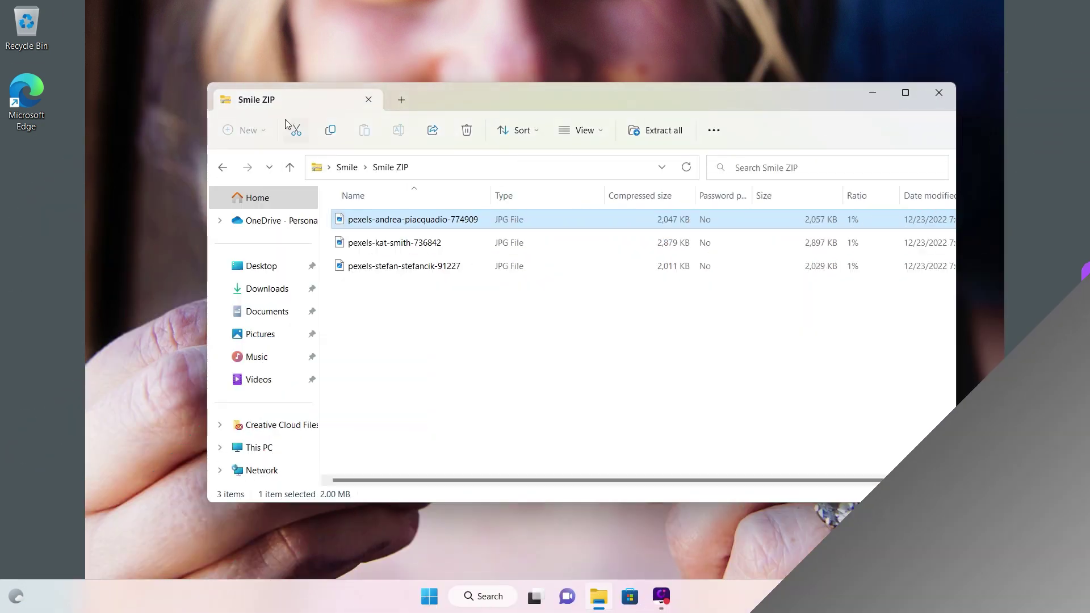
left_click(222, 167)
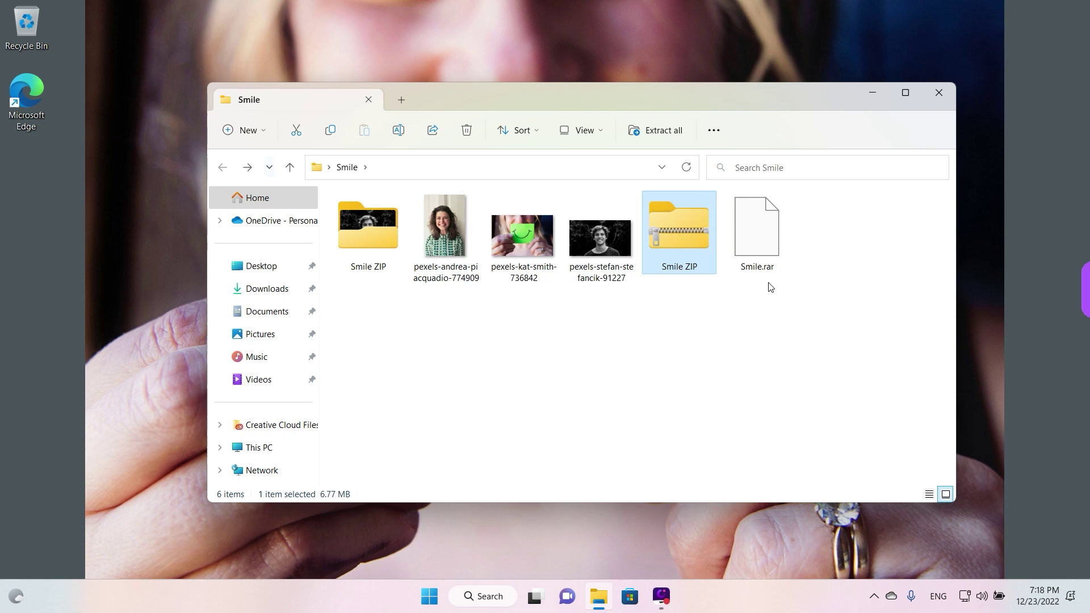
left_click(768, 273)
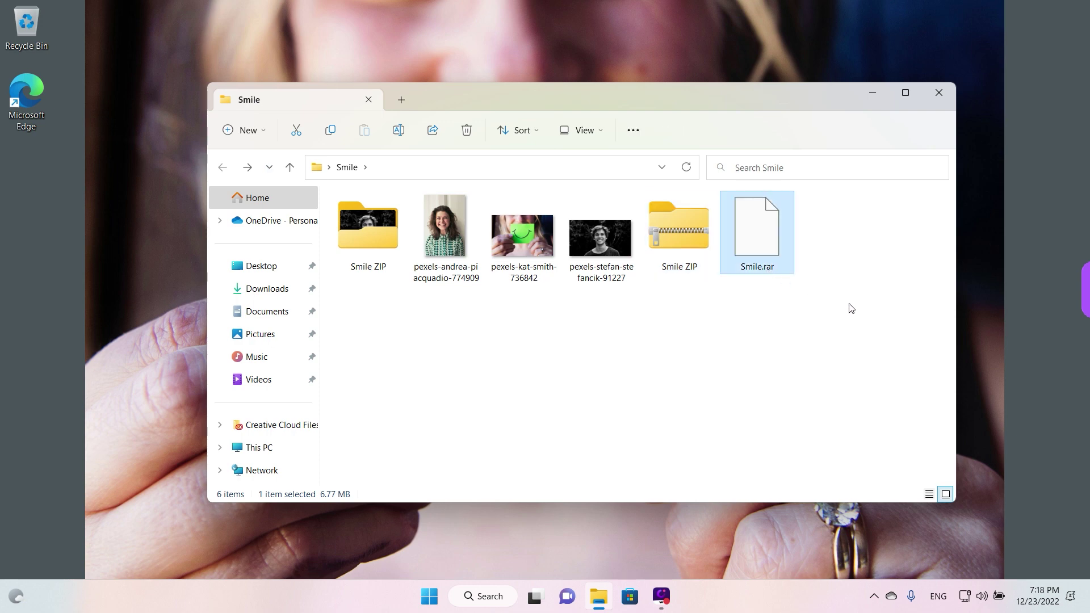
left_click(851, 308)
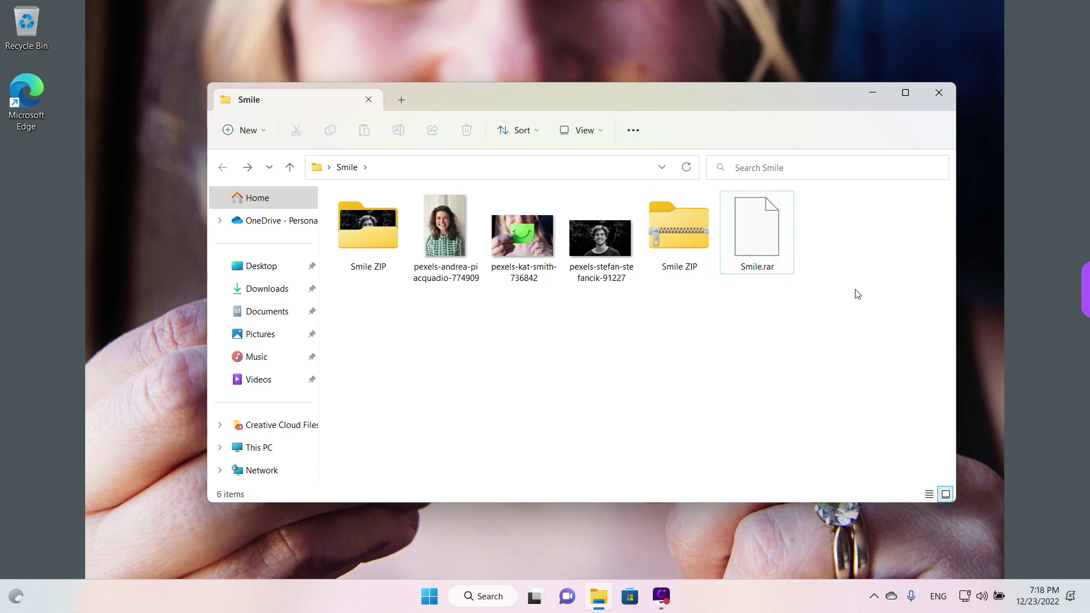
right_click(748, 252)
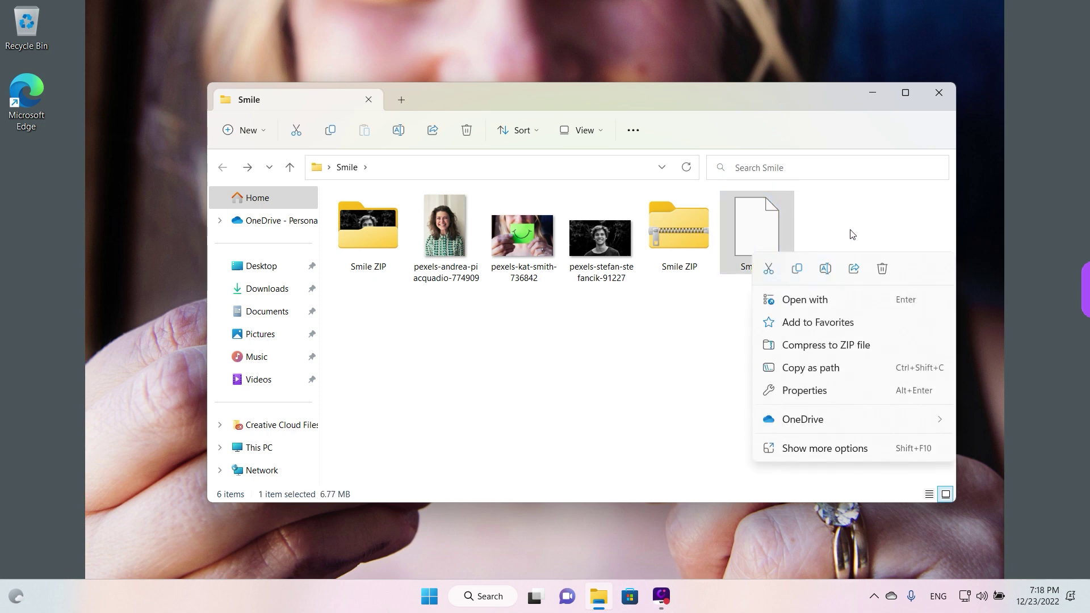
left_click(794, 236)
right_click(750, 238)
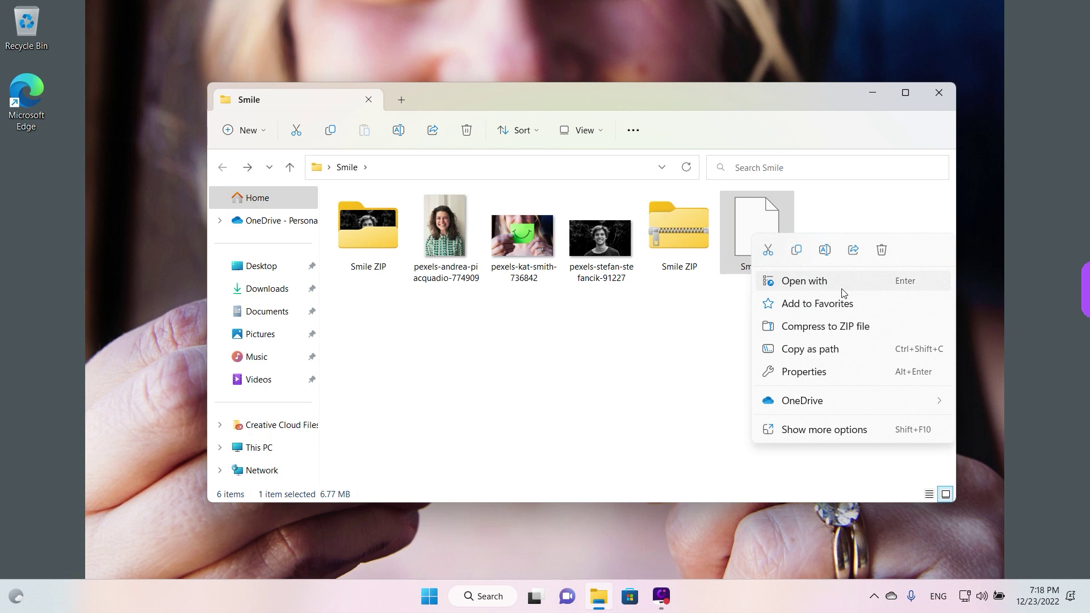
left_click(678, 345)
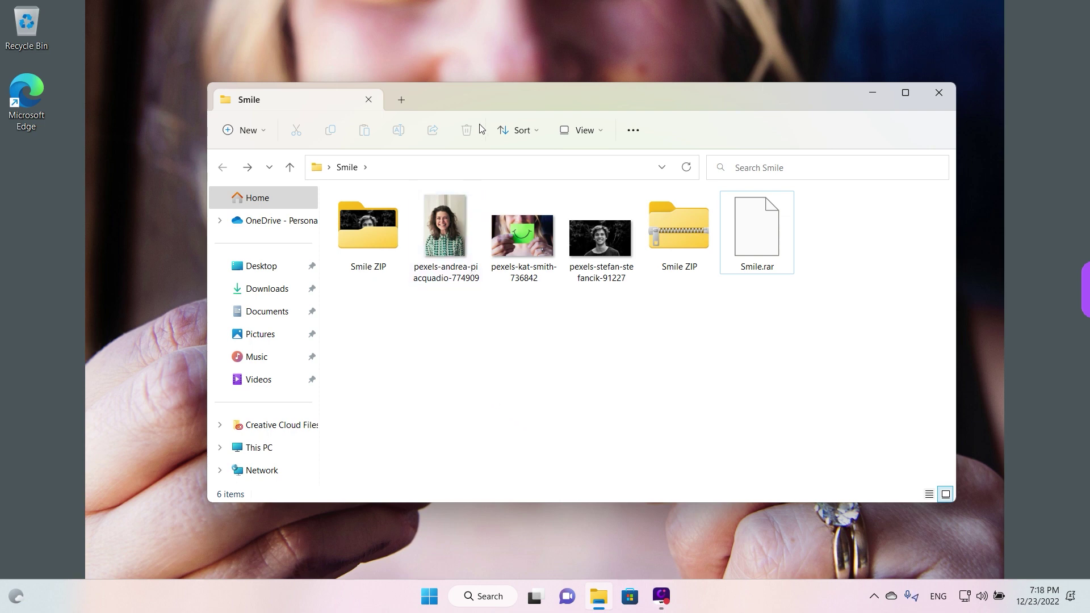
left_click_drag(531, 94, 493, 106)
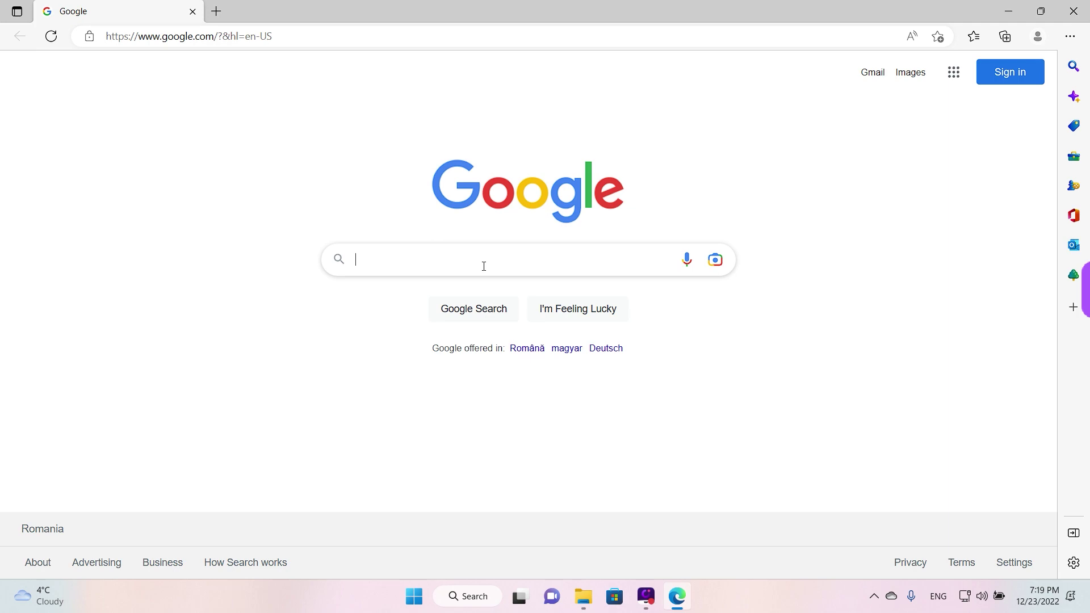
- Search Google for 'Winrar' and reach the win-rar.com download page listing WinRAR 6.11
type("Winrar")
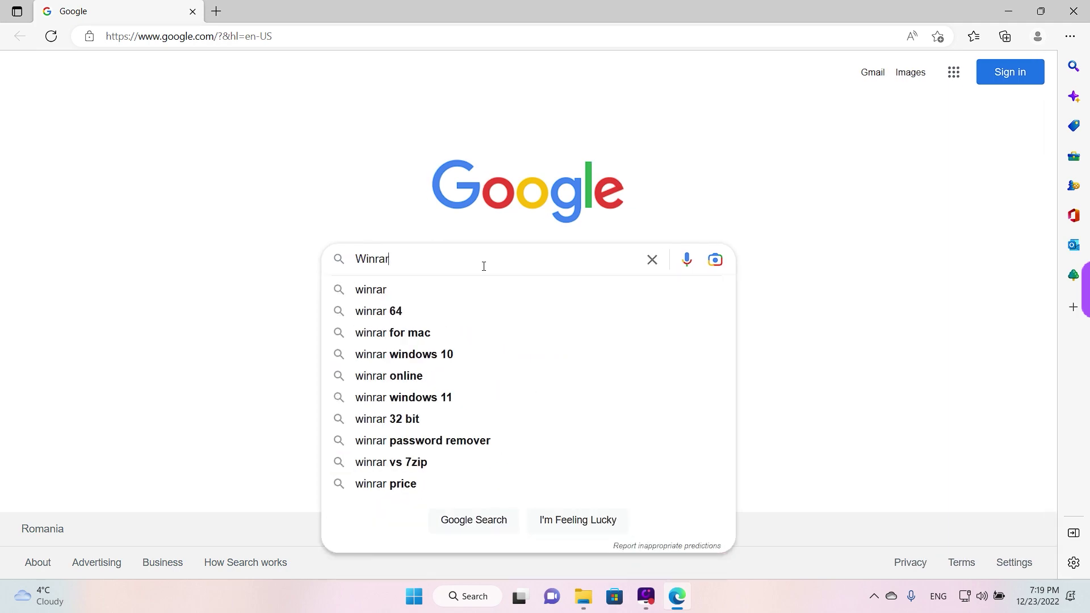
key("Return")
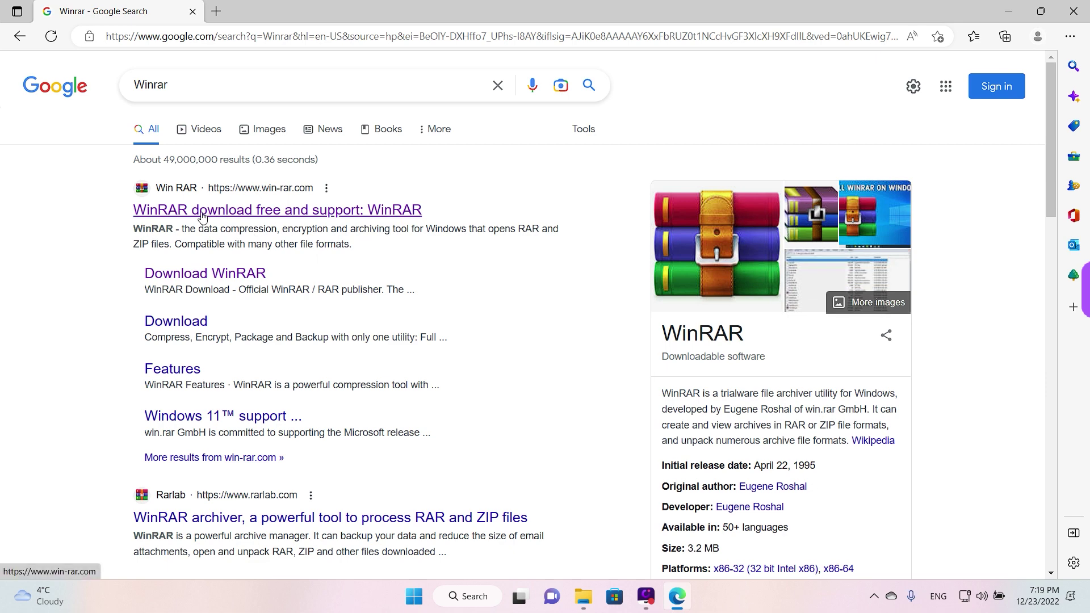
left_click(203, 216)
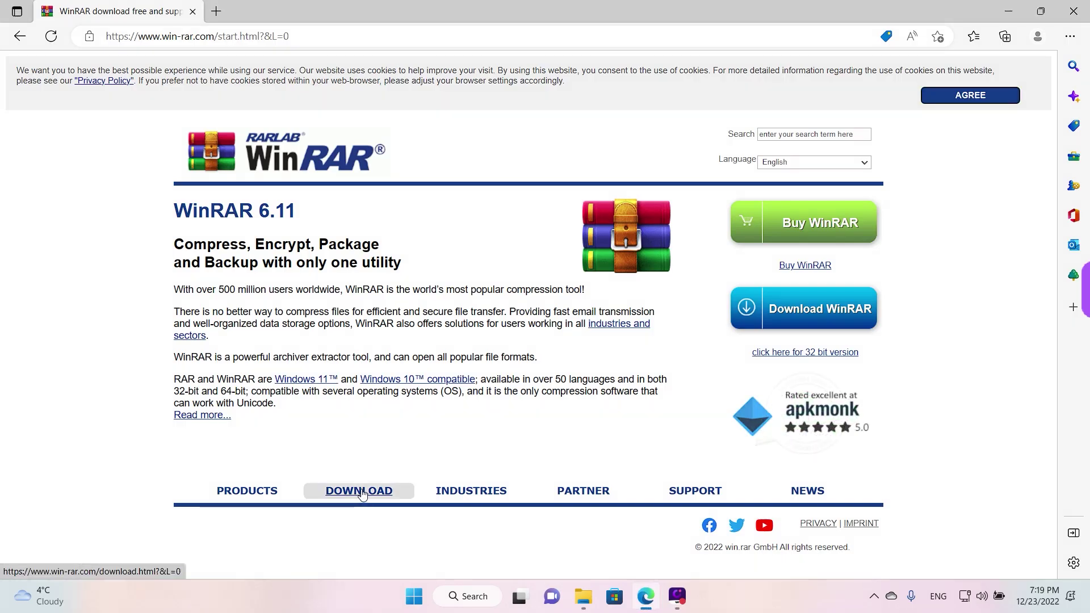
left_click(363, 492)
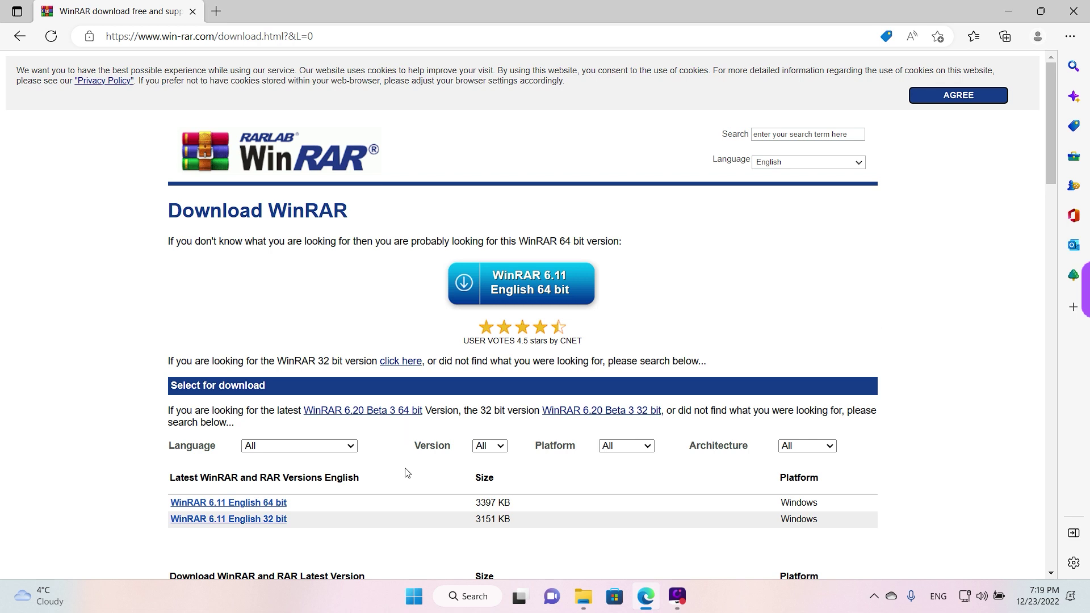
left_click(279, 519)
- Check System > About to confirm a 64-bit operating system, then close Settings
right_click(413, 596)
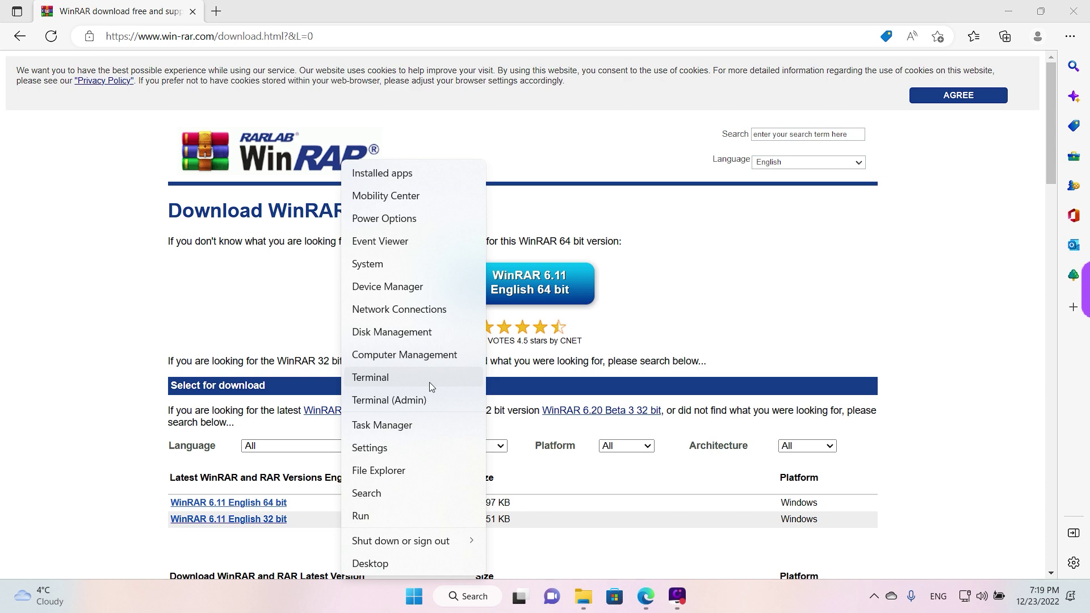
left_click(390, 269)
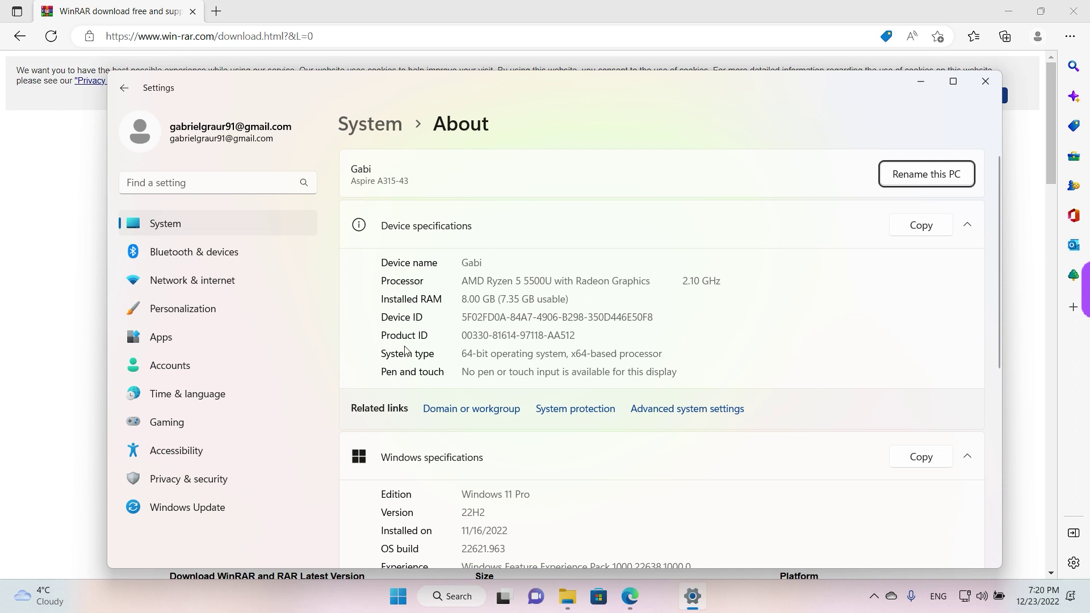
left_click_drag(378, 365, 670, 358)
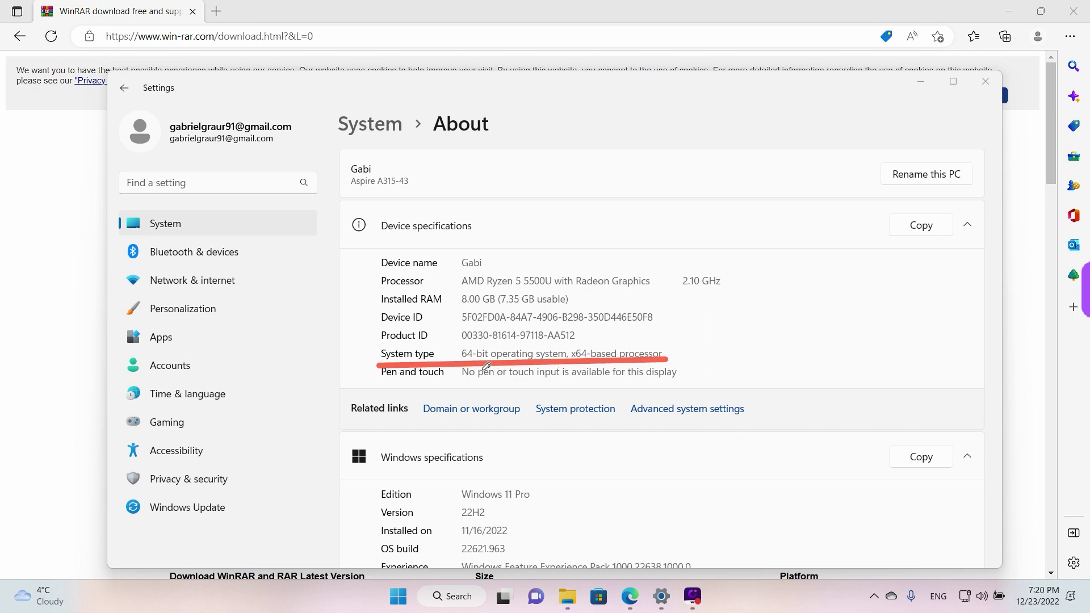
key("Escape")
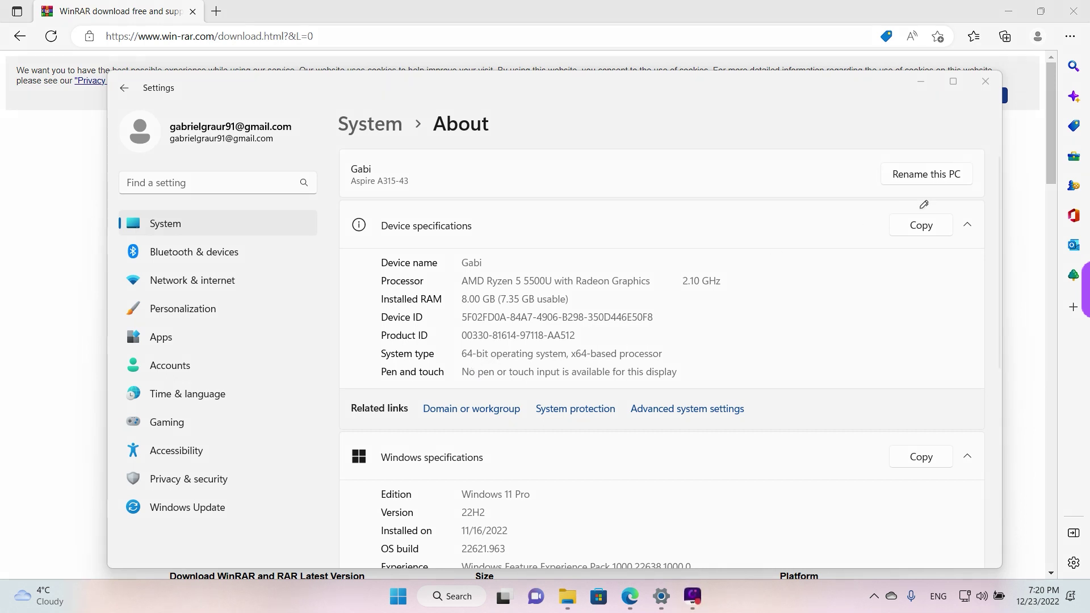
left_click(986, 85)
left_click(986, 85)
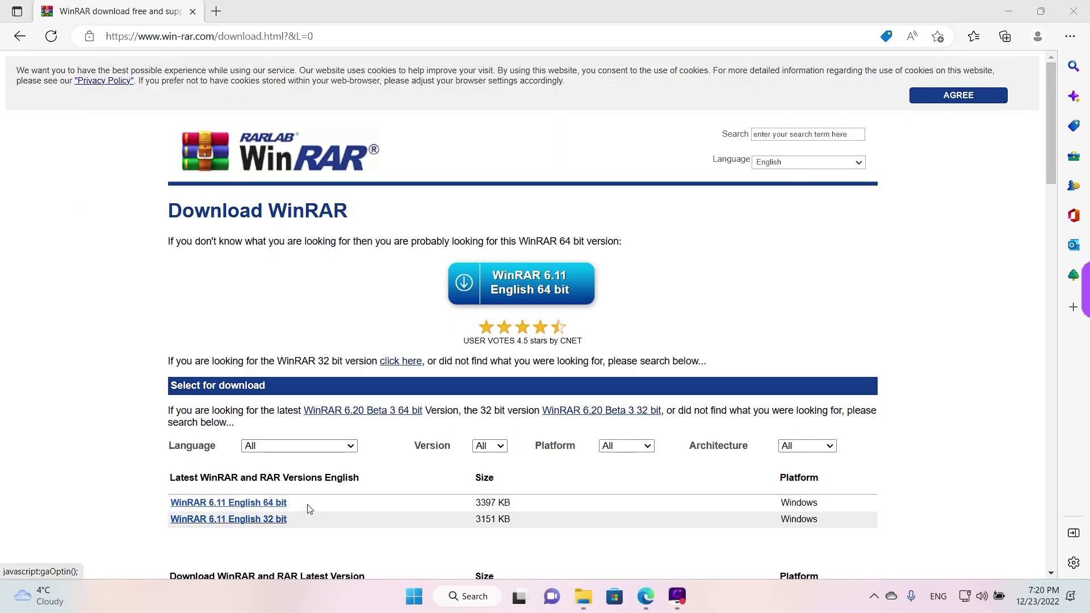
- Download the WinRAR 6.11 English 64 bit installer and run it from Edge's downloads
left_click(238, 507)
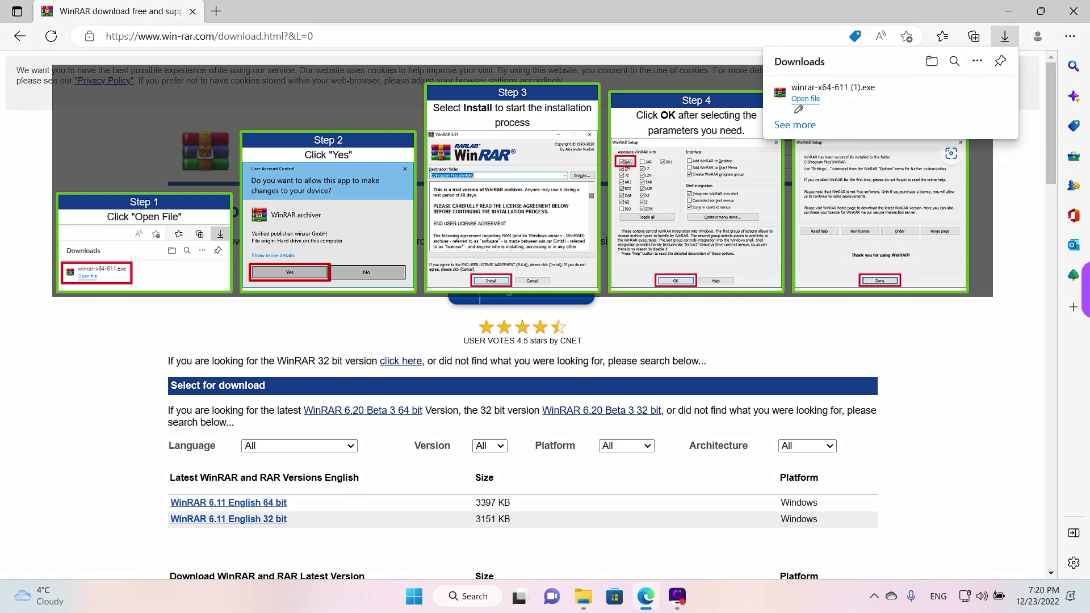
mouse_move(783, 111)
left_mouse_down()
mouse_move(925, 85)
mouse_move(747, 85)
mouse_move(836, 117)
left_mouse_up()
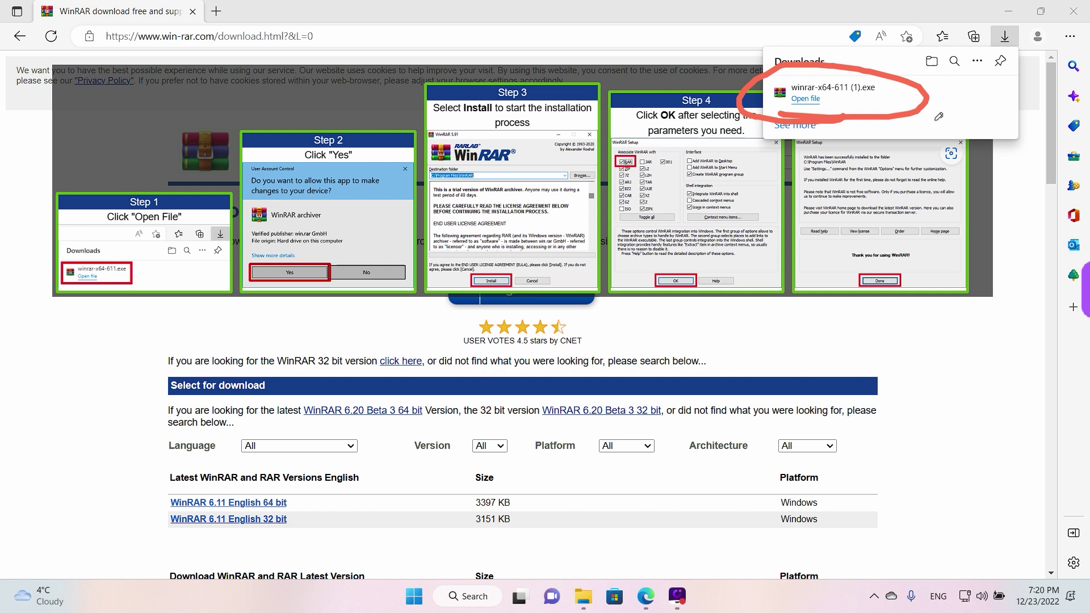
key("Escape")
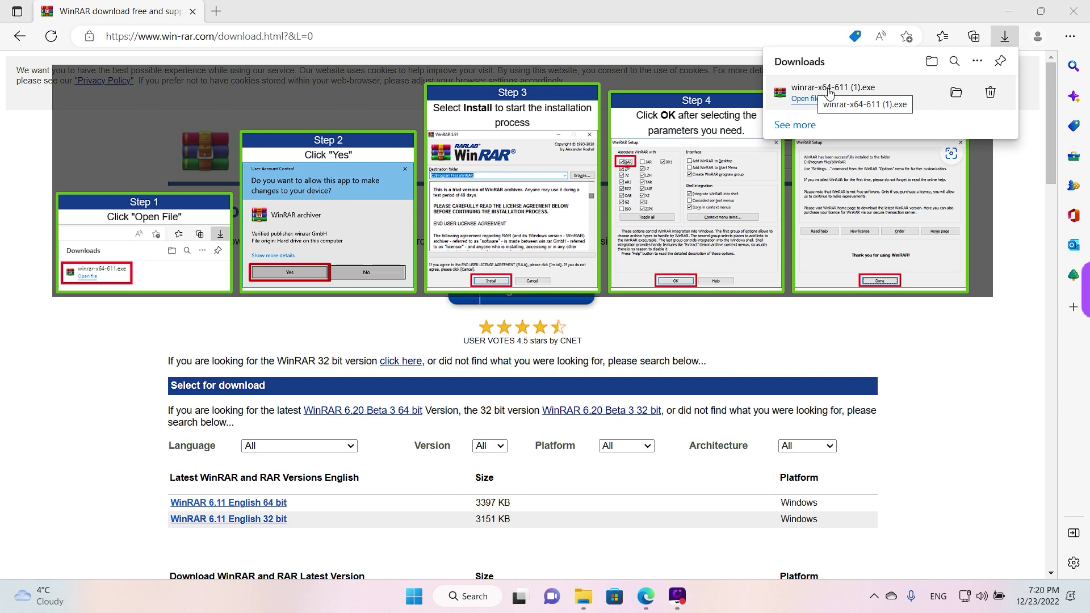
left_click(803, 99)
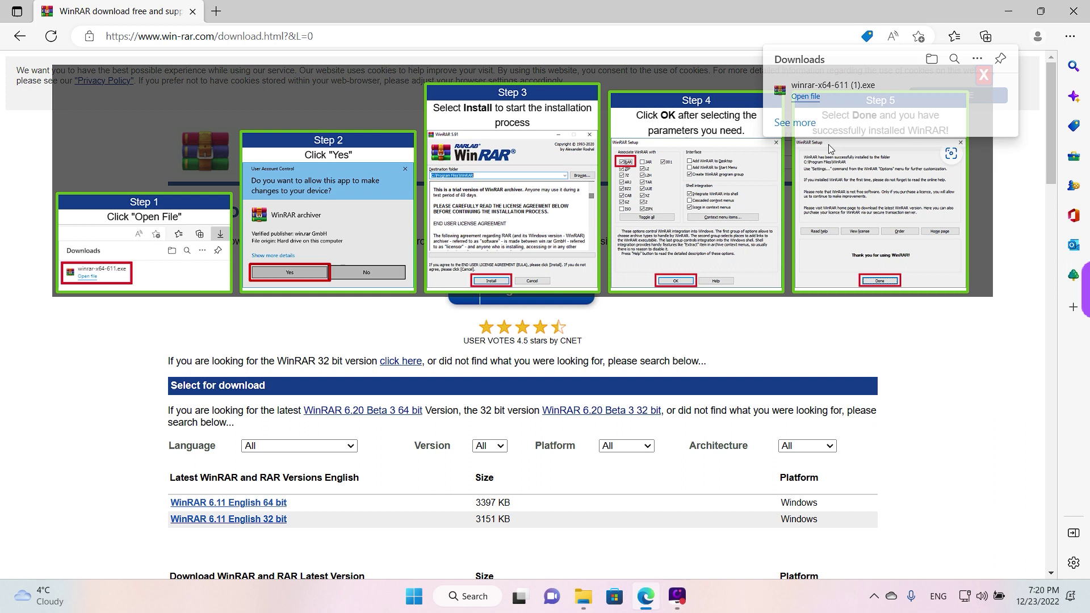
left_click(842, 100)
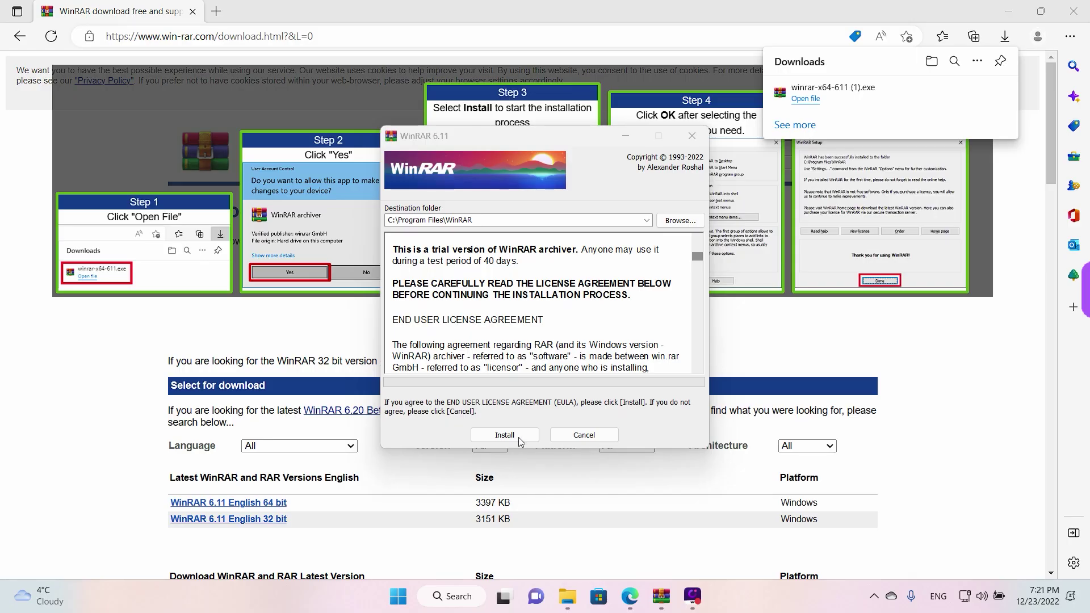
- Install WinRAR 6.11 into C:\Program Files\WinRAR
left_click(520, 436)
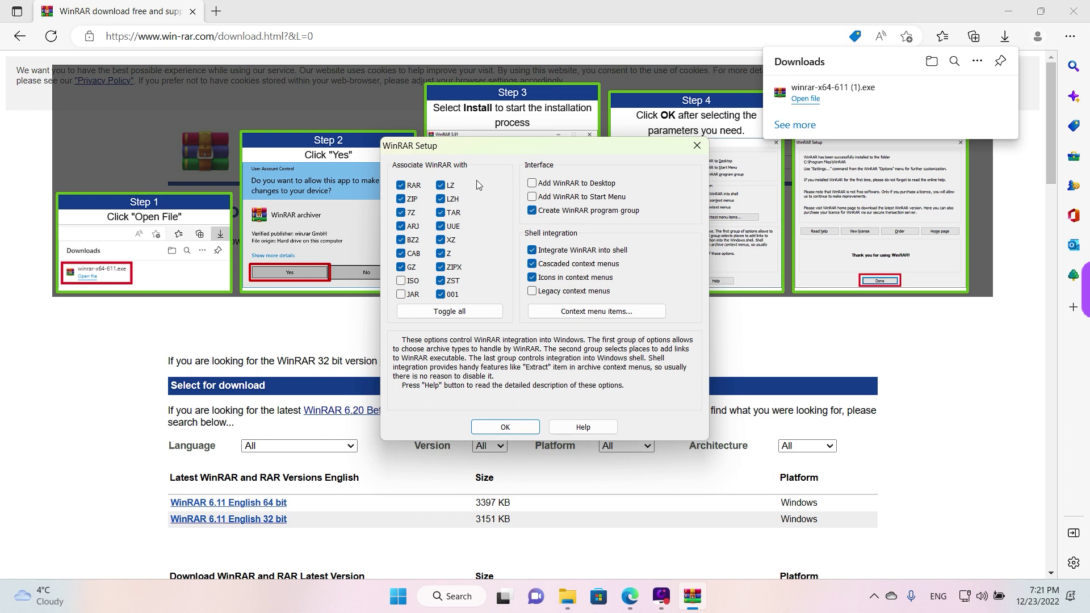
- Associate WinRAR with all archive types, including ISO and JAR, and confirm the setup options
mouse_move(481, 183)
left_mouse_down()
mouse_move(395, 154)
mouse_move(333, 318)
mouse_move(492, 343)
mouse_move(518, 183)
mouse_move(431, 153)
left_mouse_up()
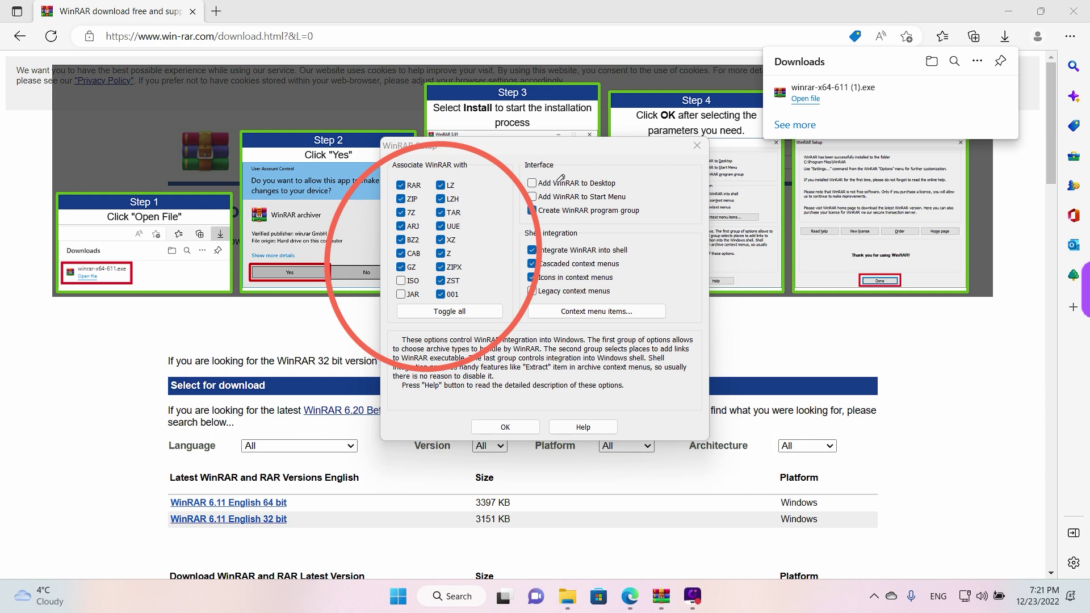
key("Escape")
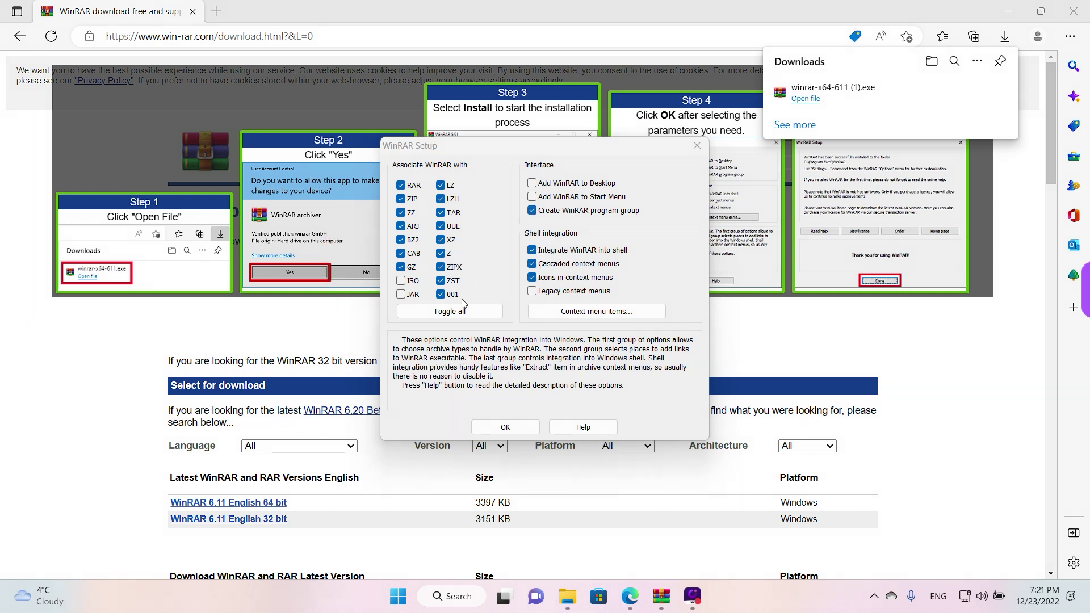
left_click(463, 308)
left_click(663, 233)
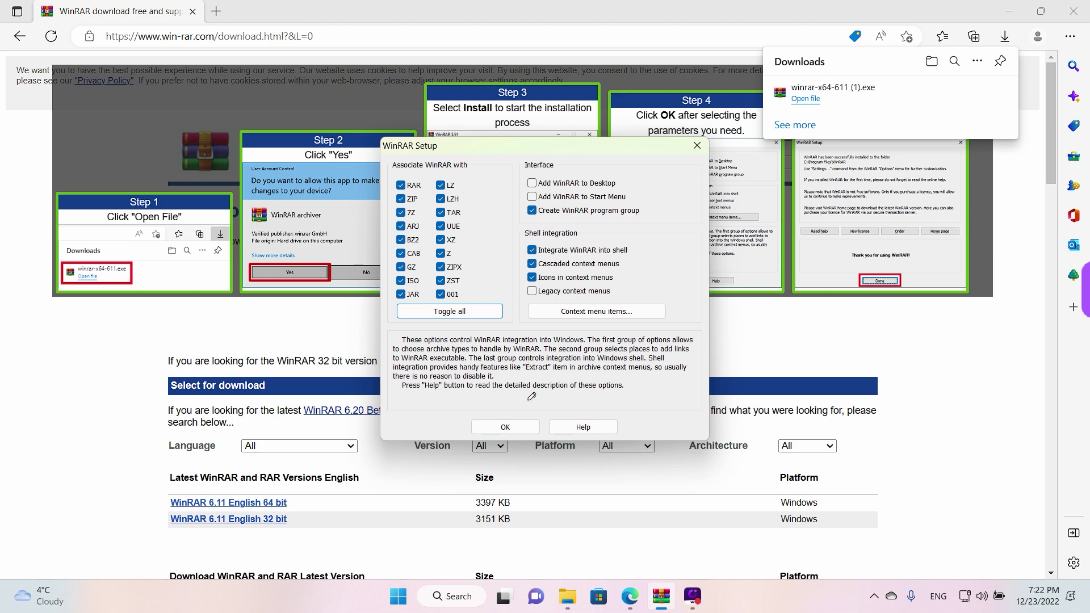
left_click(514, 427)
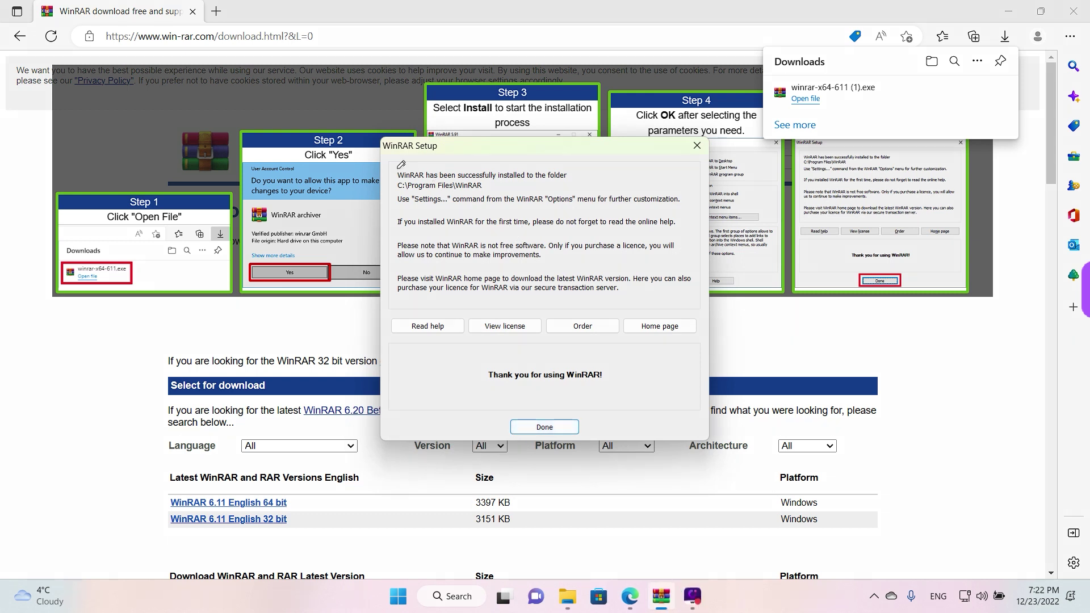
- Finish WinRAR setup, then close Edge and the WinRAR Start Menu folder window
mouse_move(390, 166)
left_mouse_down()
mouse_move(519, 161)
mouse_move(590, 182)
mouse_move(399, 200)
mouse_move(393, 166)
mouse_move(406, 160)
left_mouse_up()
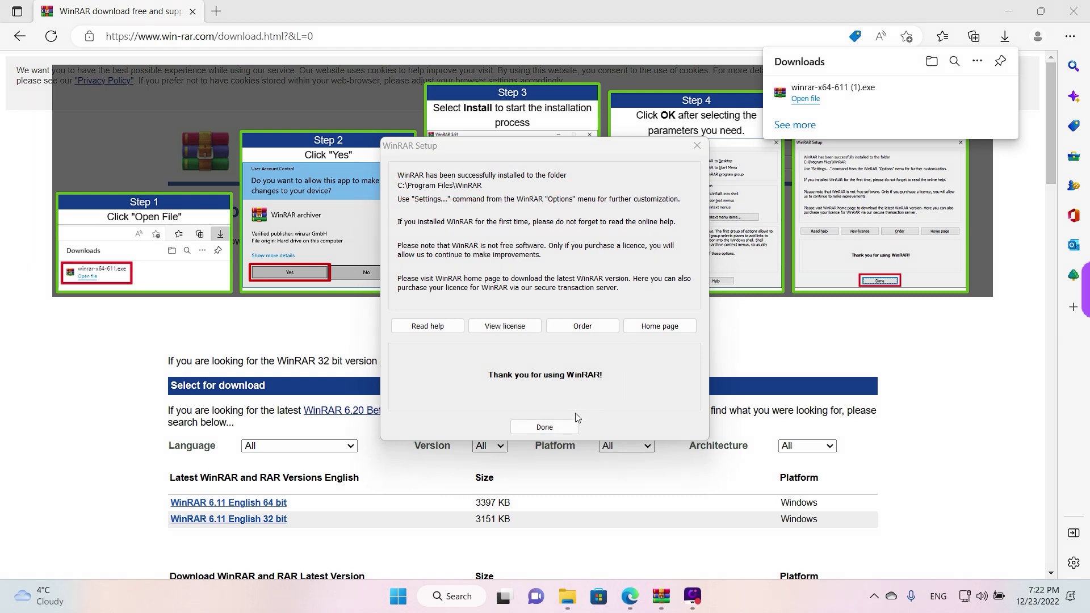
left_click(556, 427)
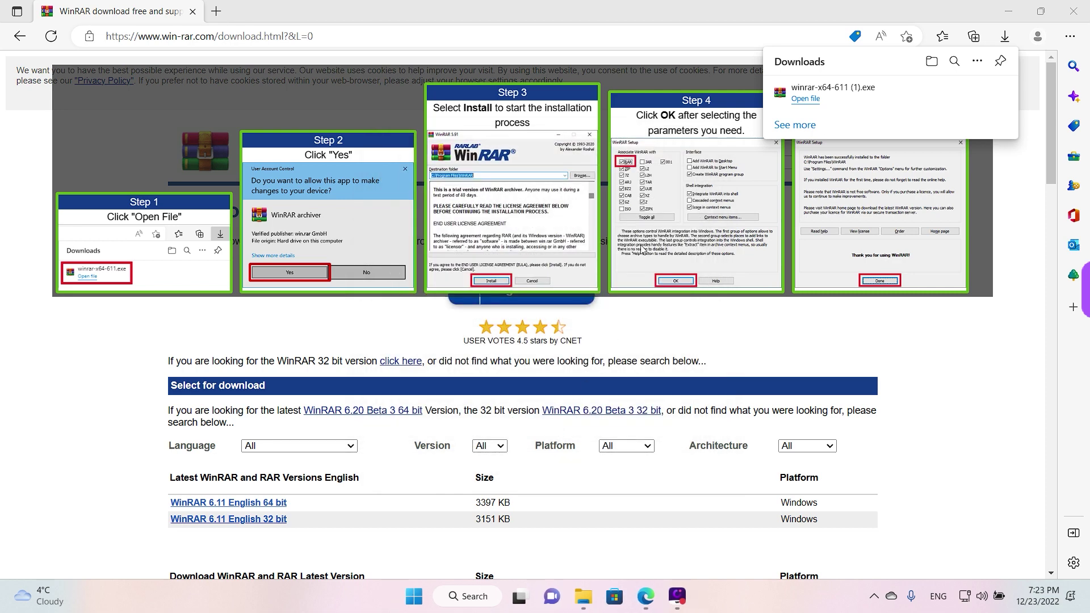
left_click_drag(713, 20, 522, 119)
left_click(675, 119)
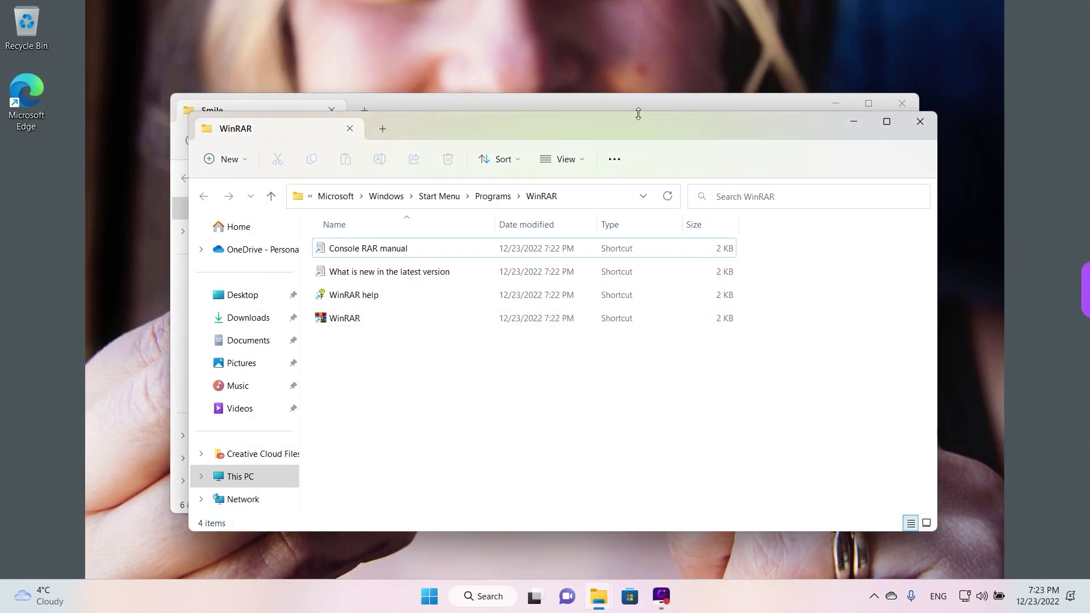
left_click_drag(581, 124, 577, 138)
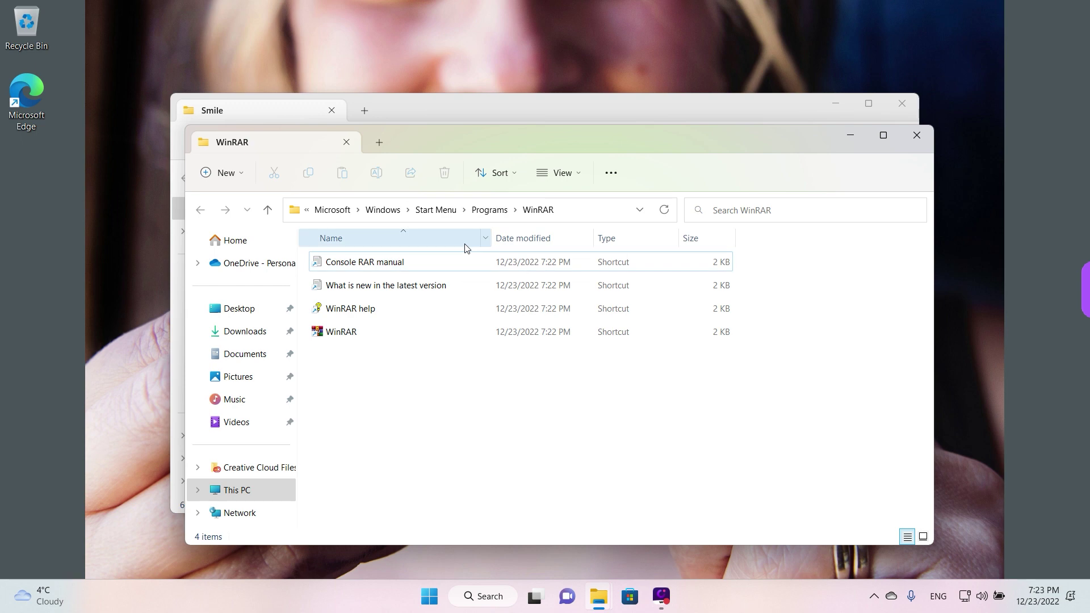
left_click(912, 136)
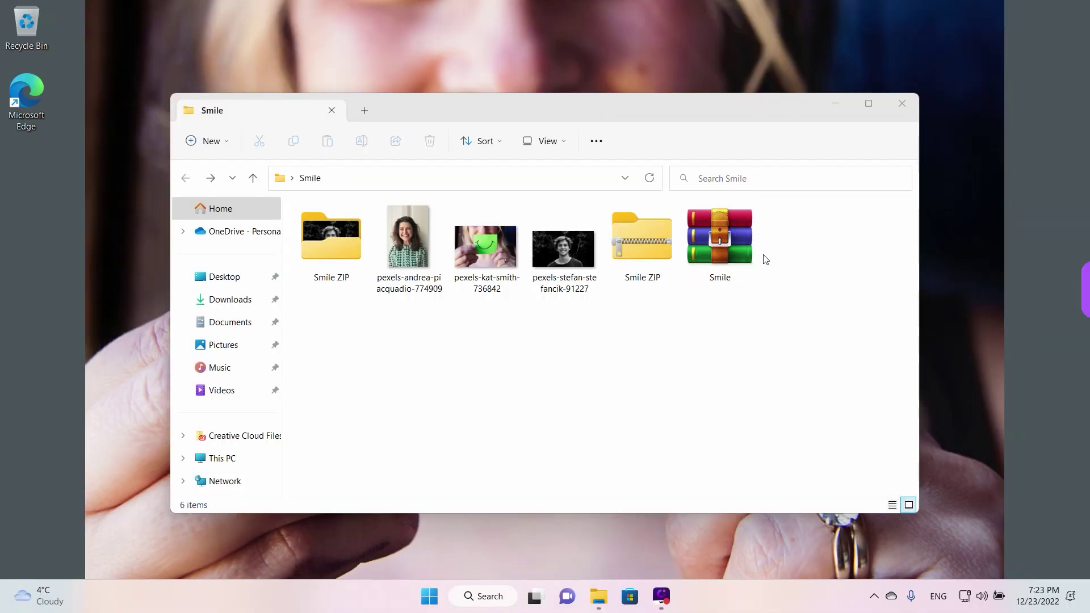
- Open Smile.rar from the Smile folder in WinRAR and close the First Use Notification
left_click(766, 259)
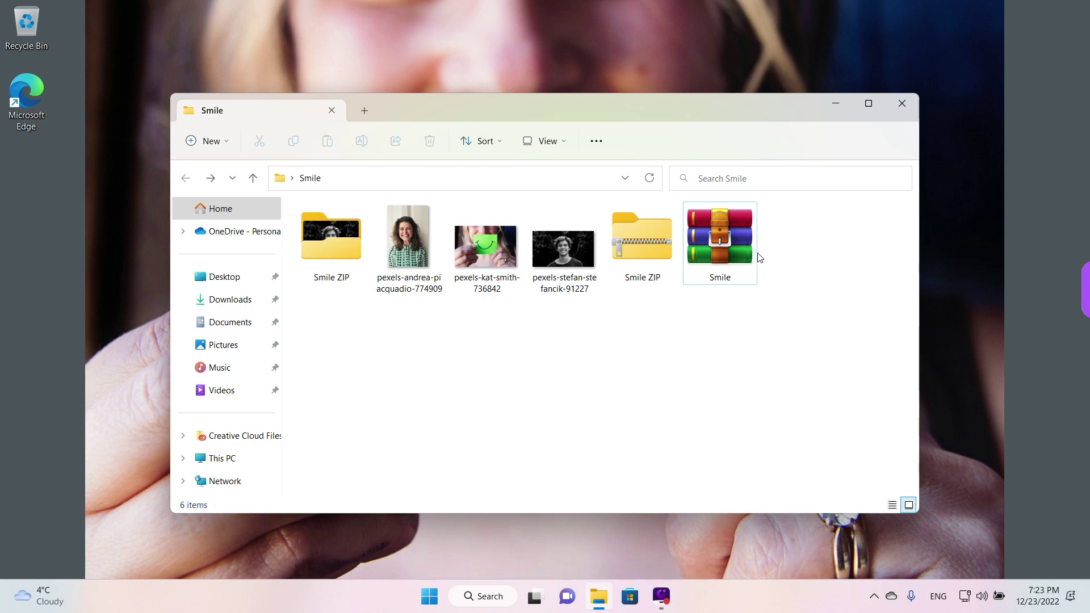
left_click(735, 252)
double_click(734, 249)
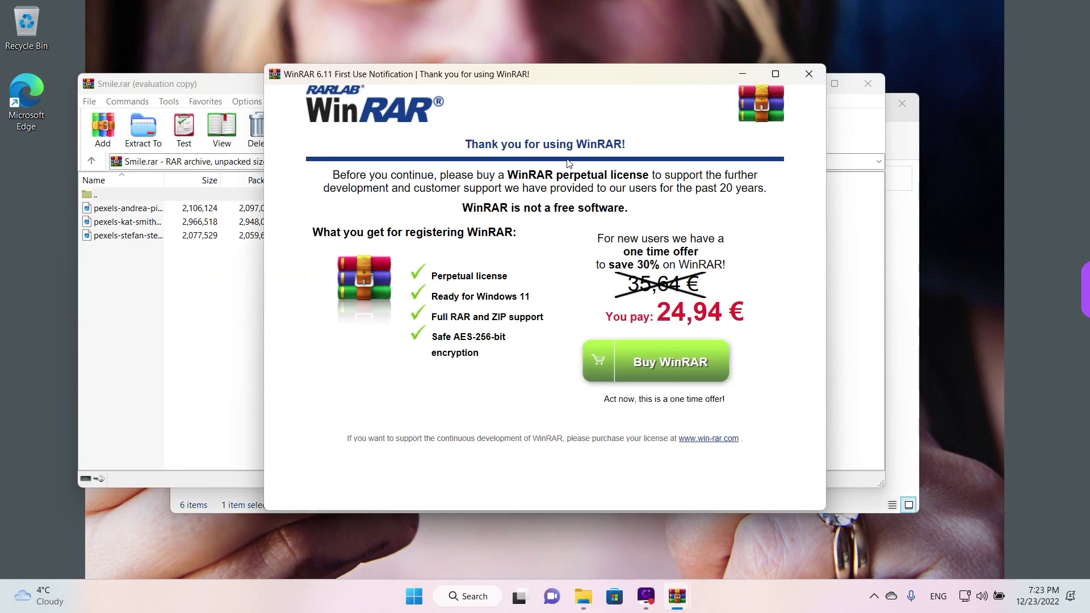
left_click_drag(540, 75, 521, 89)
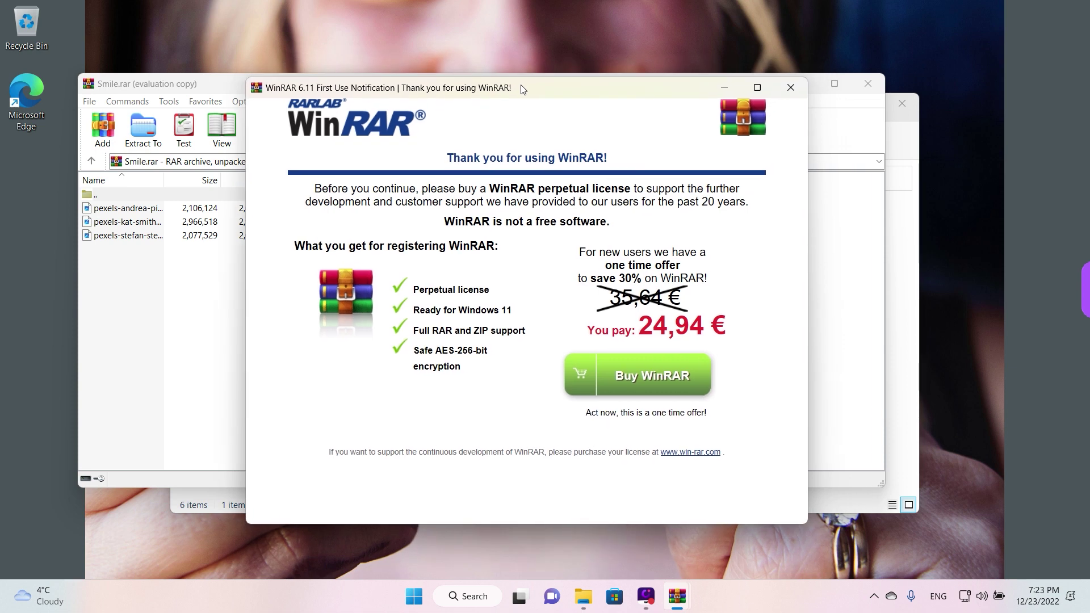
left_click(790, 89)
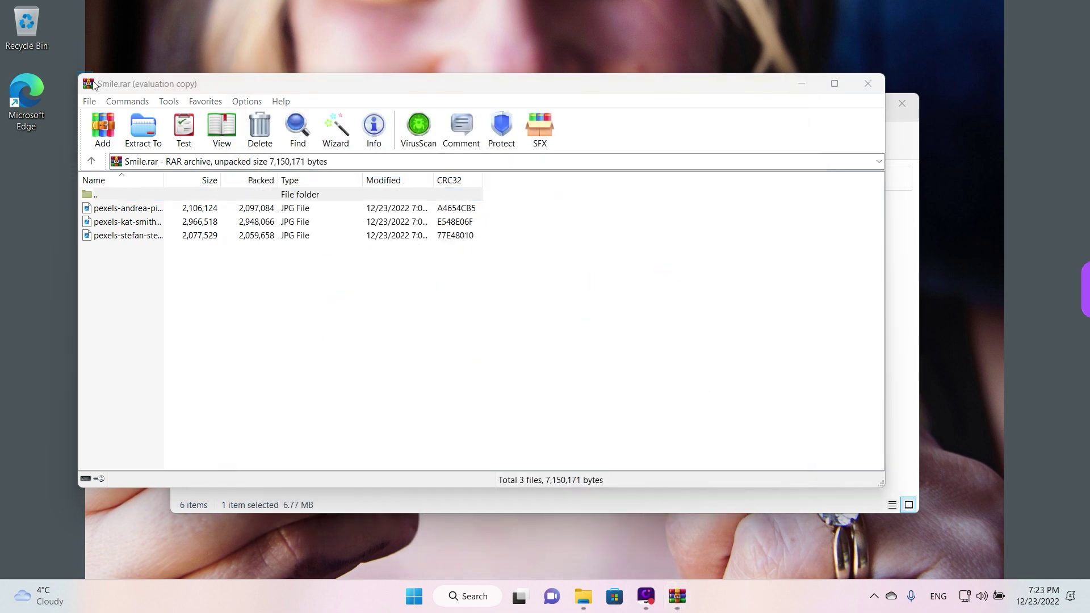
- Widen the Name column and browse the three JPG photos in Smile.rar
left_click(135, 91)
left_click_drag(79, 74, 115, 76)
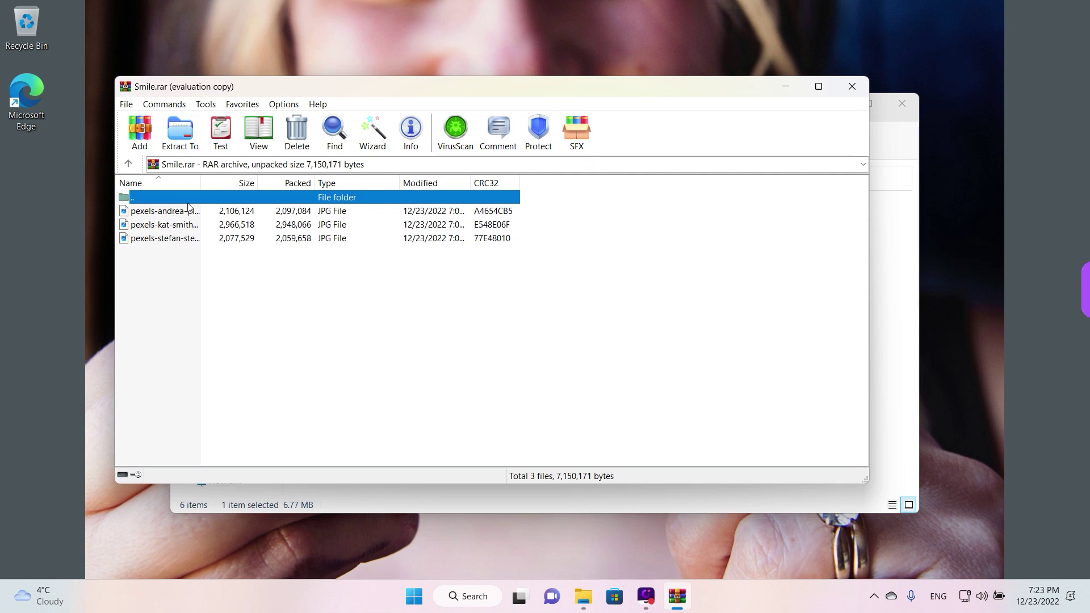
left_click_drag(200, 183, 295, 182)
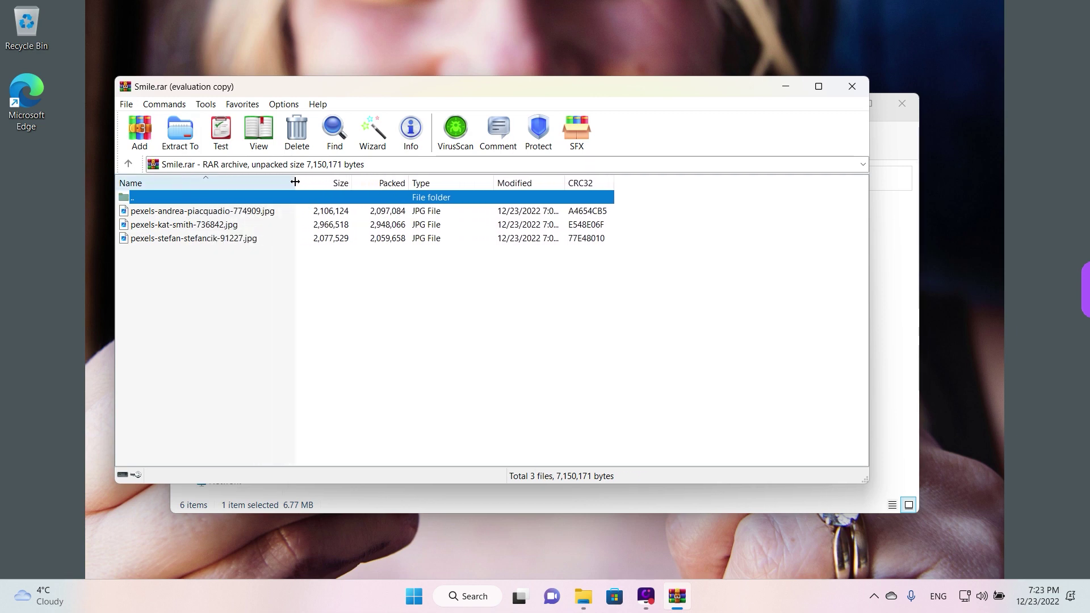
left_click(257, 210)
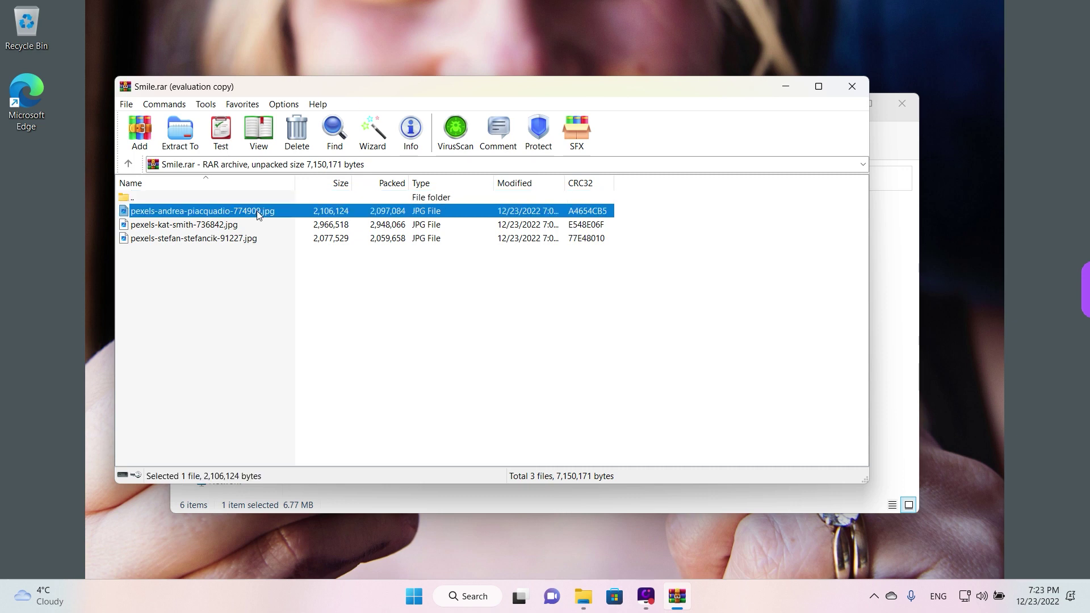
left_click(288, 225)
left_click(287, 239)
left_click(285, 221)
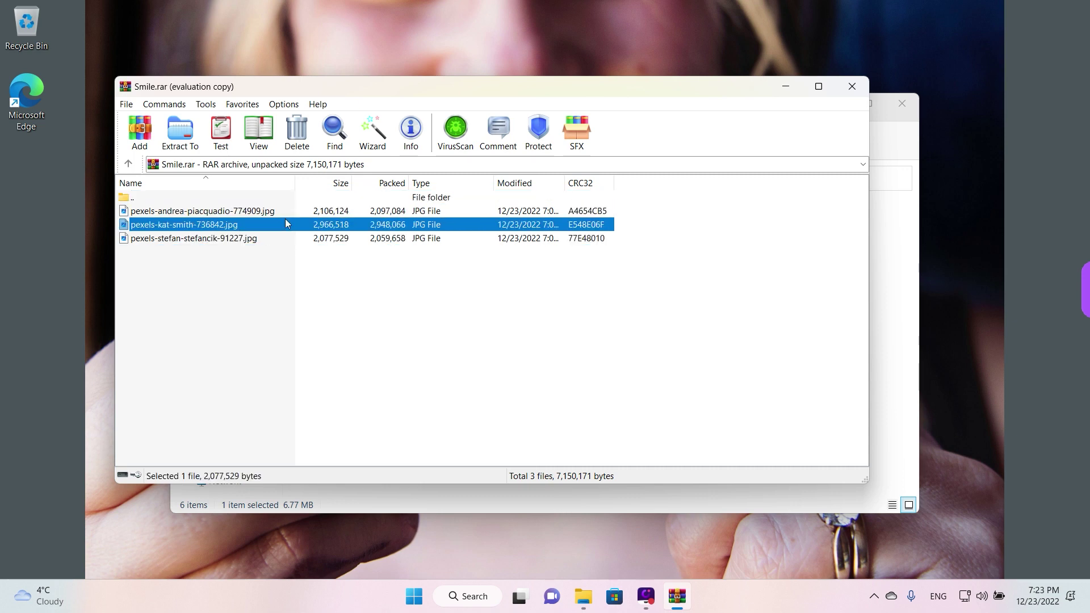
left_click(287, 210)
left_click(285, 238)
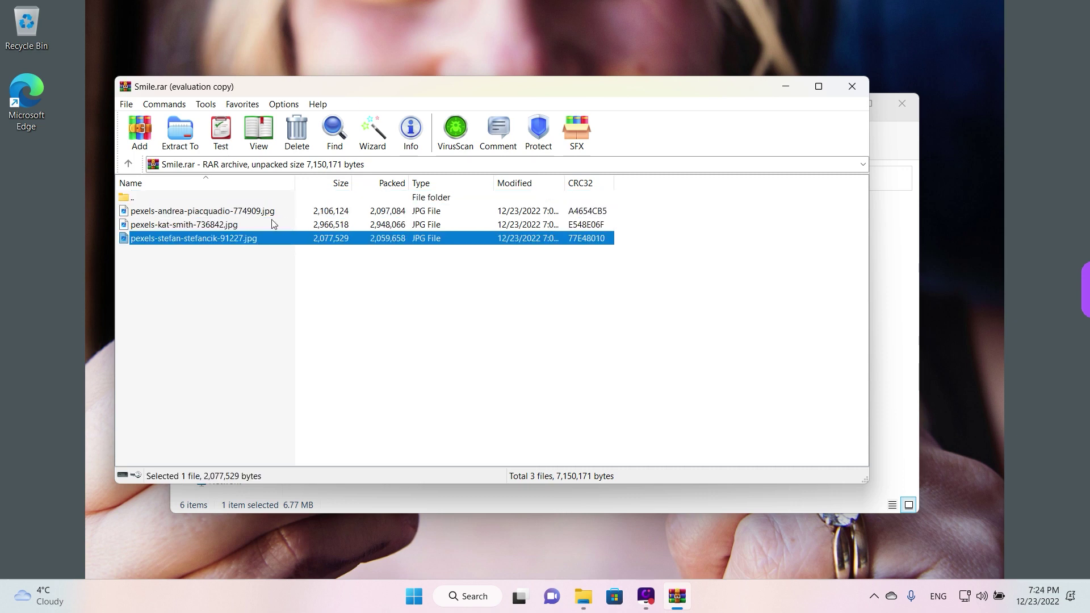
- Preview pexels-andrea-piacquadio-774909.jpg in the photo viewer, then close the viewer
double_click(287, 210)
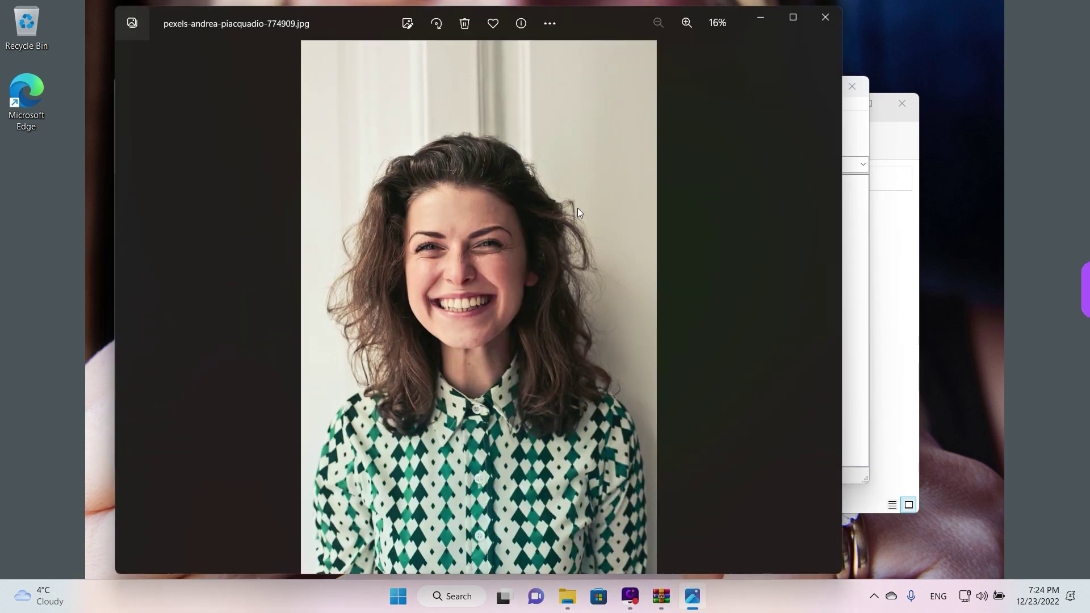
left_click_drag(636, 14, 604, 22)
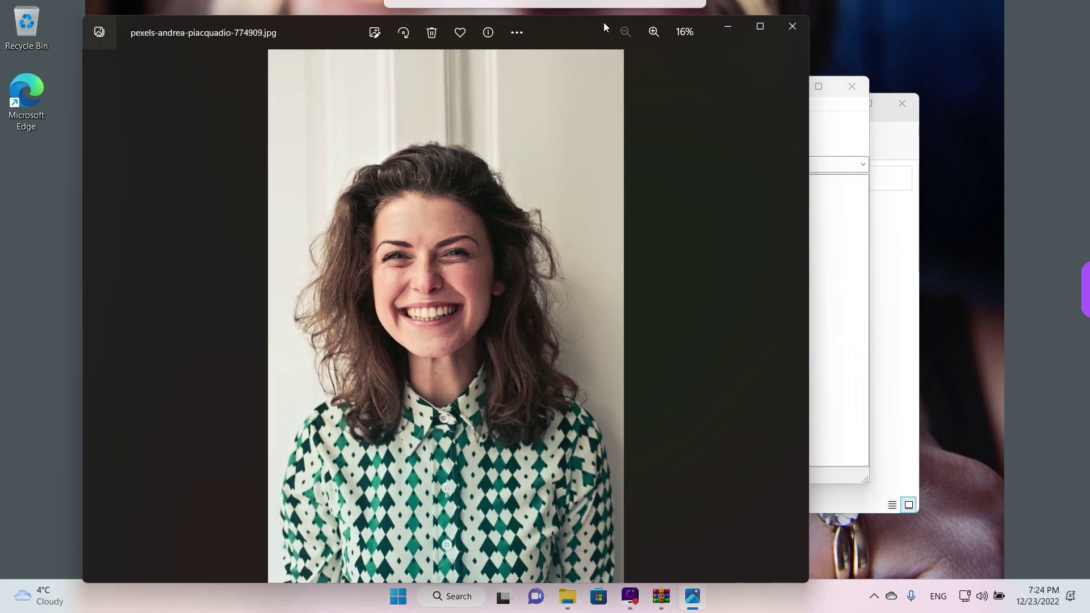
left_click(796, 29)
- Close WinRAR, then permanently delete the Smile ZIP folder and the three loose photos
left_click(851, 86)
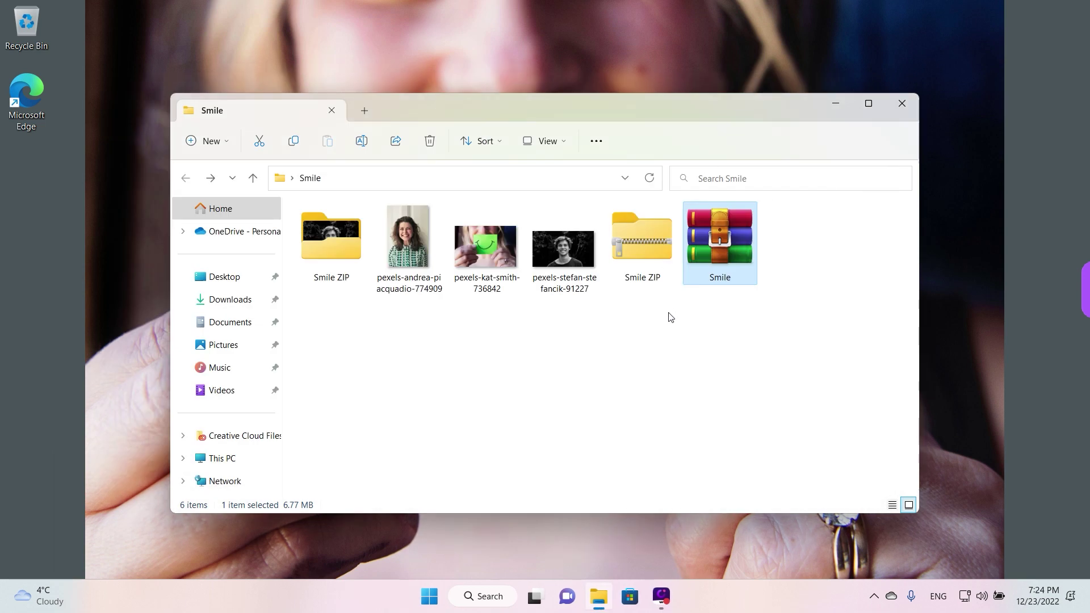
left_click(666, 332)
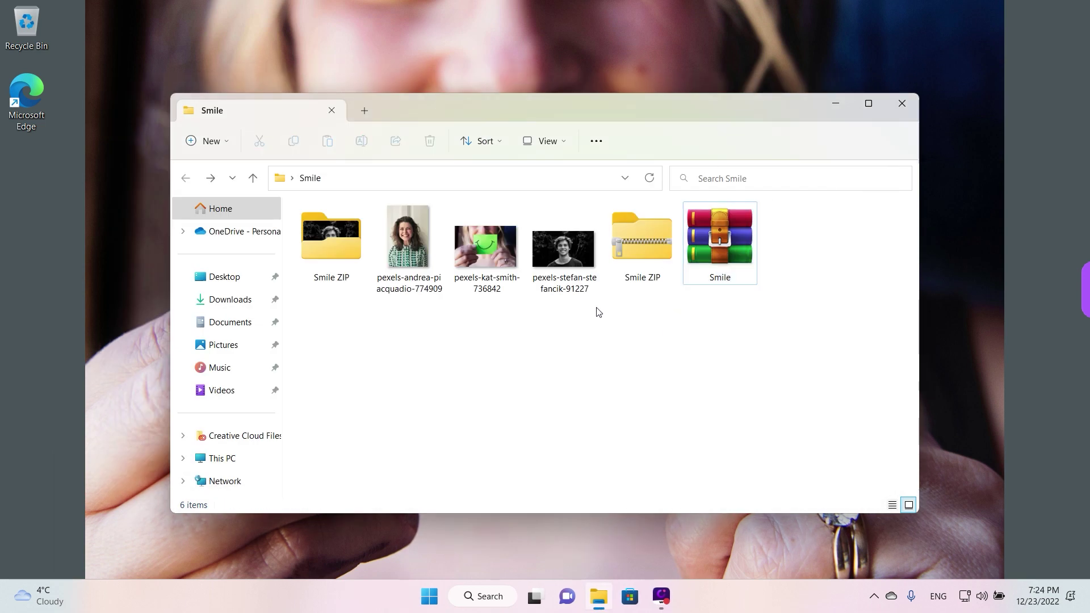
left_click_drag(596, 331, 305, 206)
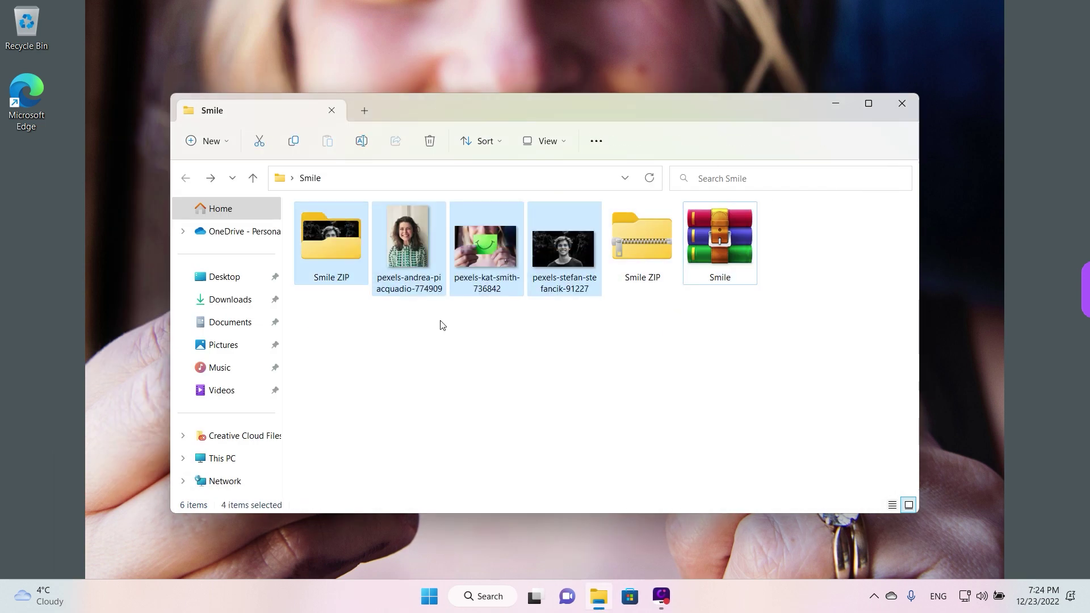
key("shift+Delete")
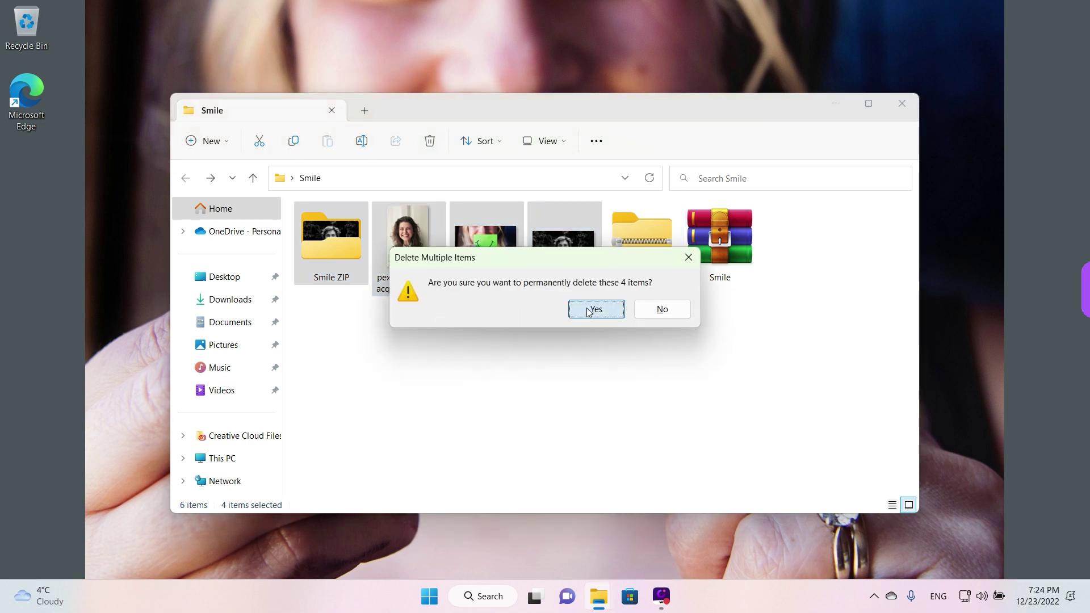
left_click(588, 311)
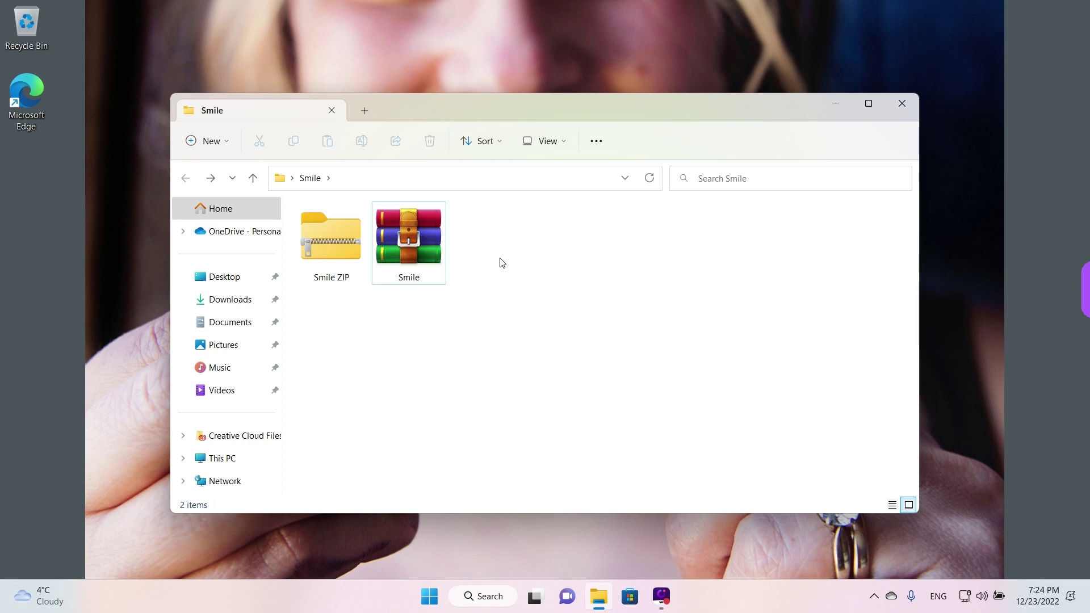
- Use WinRAR's Extract Here on Smile.rar to unpack its three JPG photos beside the archives
right_click(411, 254)
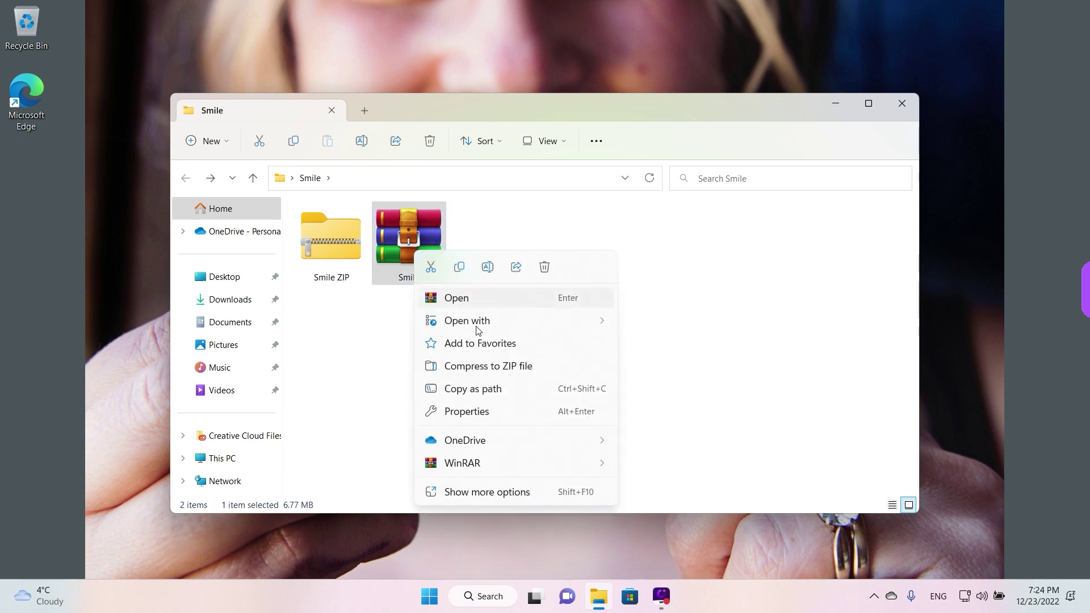
mouse_move(514, 465)
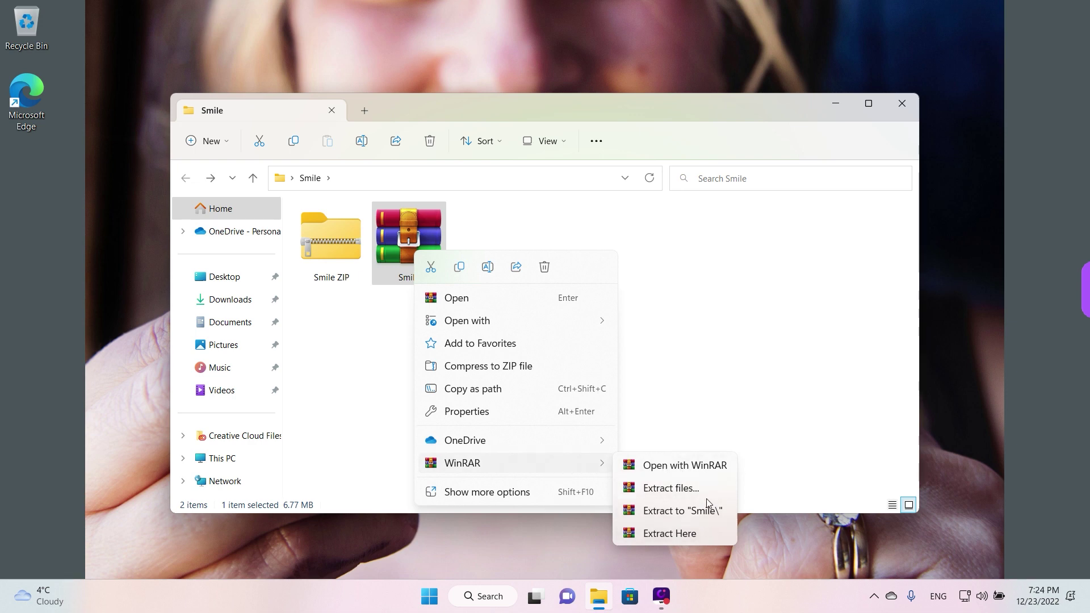
left_click(711, 533)
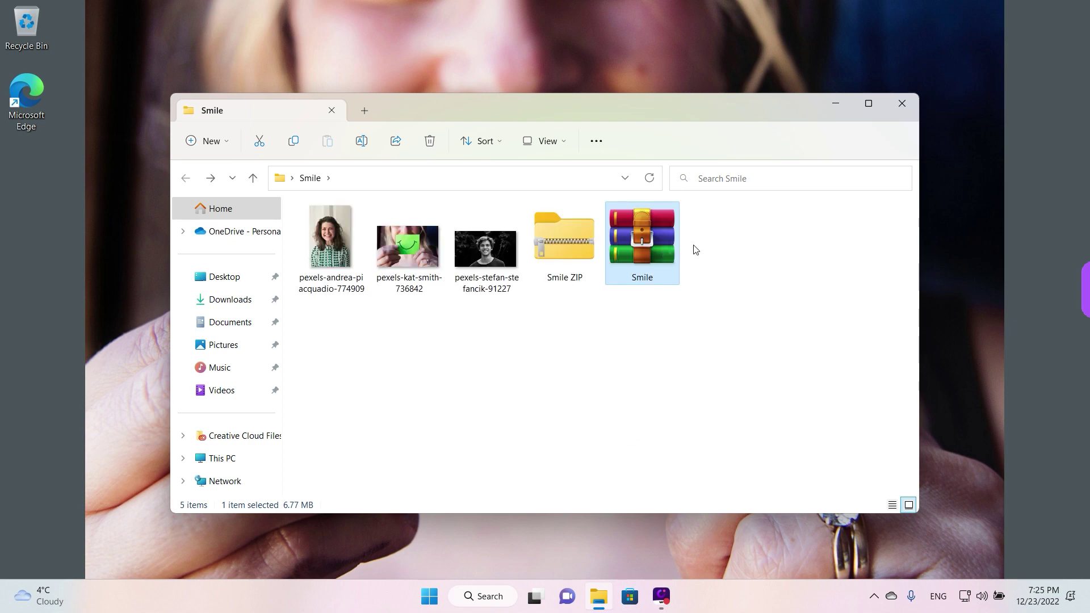
- Check the three extracted photos one by one, then clear the selection
left_click(350, 249)
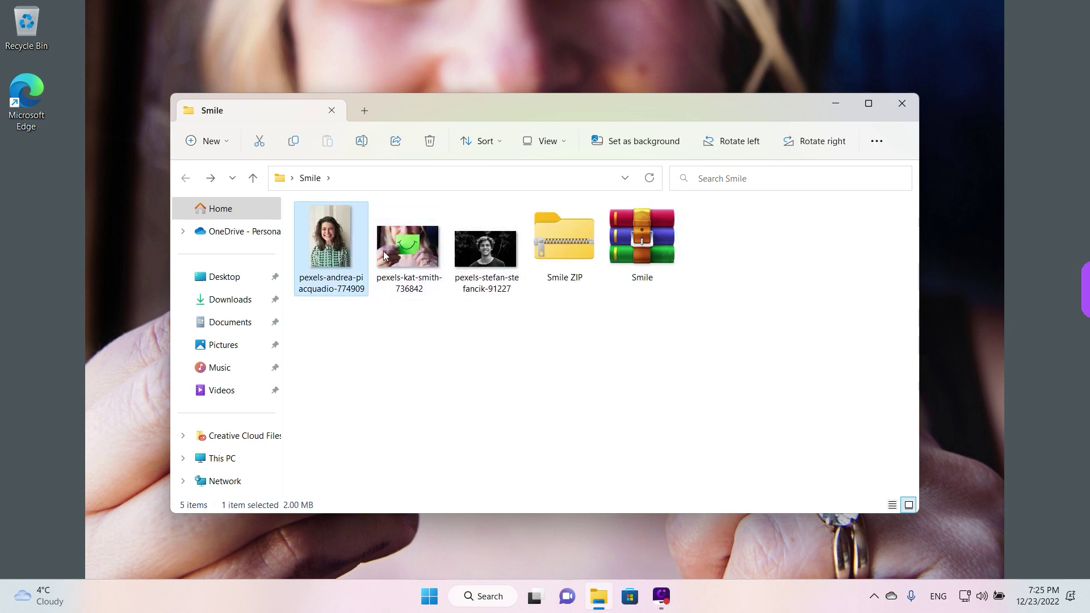
left_click(387, 257)
left_click(469, 280)
left_click(471, 322)
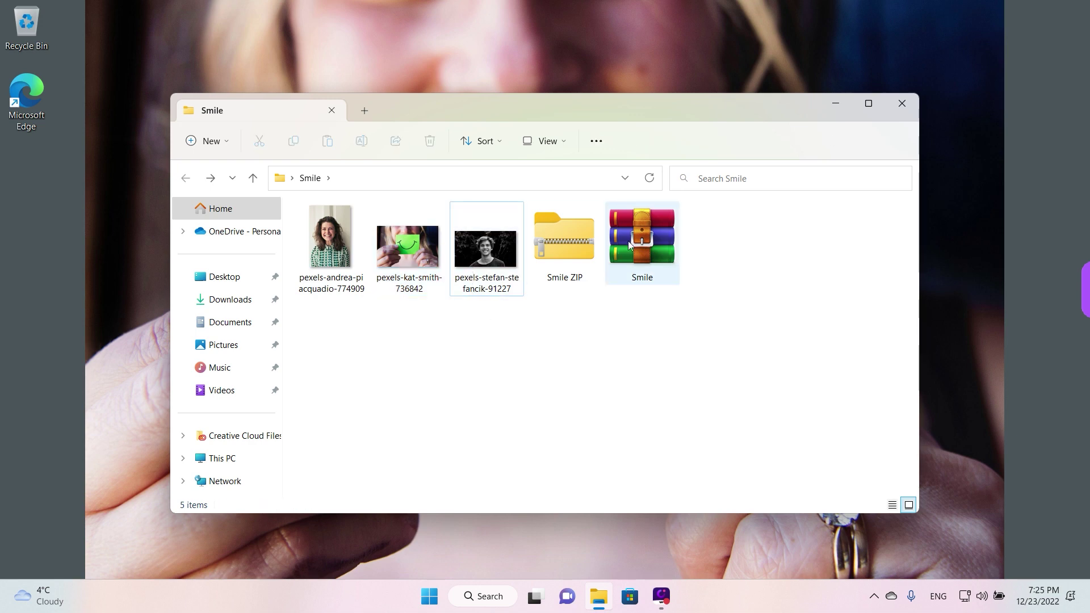
- Extract Smile.rar into a new Smile subfolder with WinRAR's Extract to "Smile\"
mouse_move(639, 230)
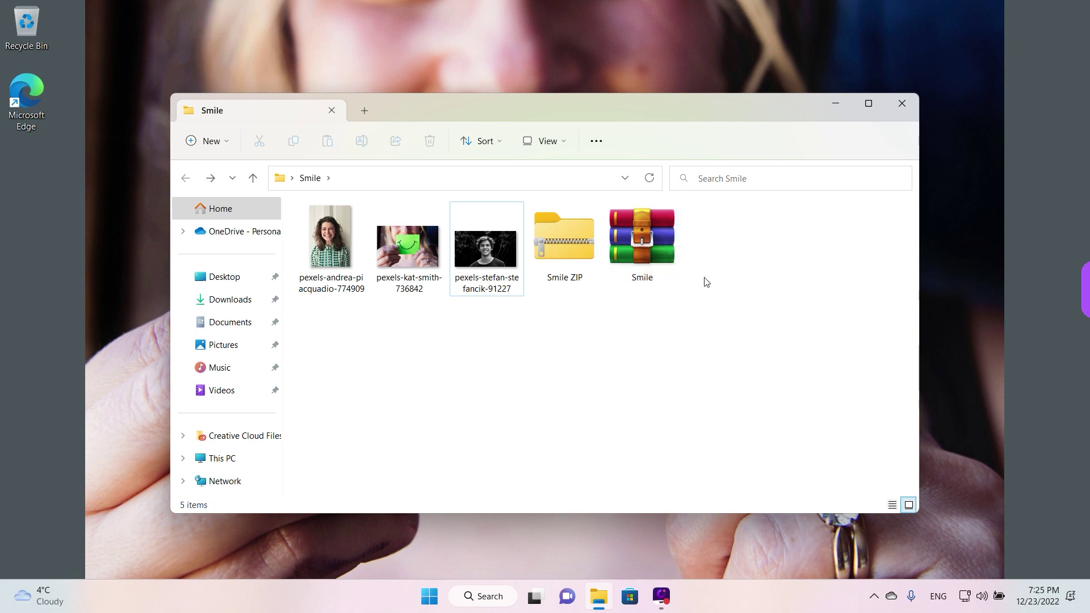
right_click(631, 236)
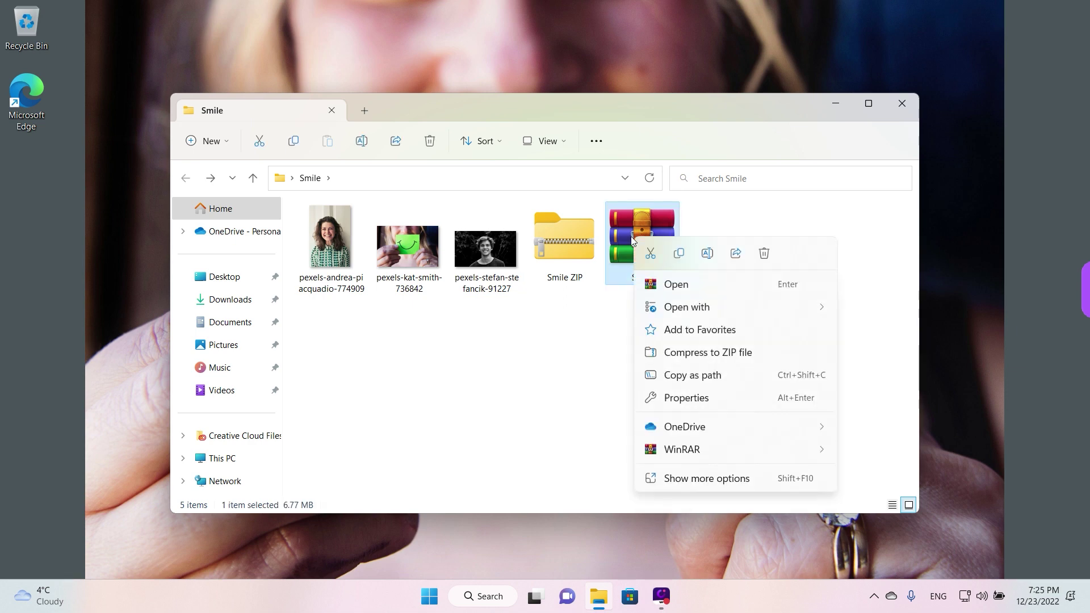
mouse_move(794, 449)
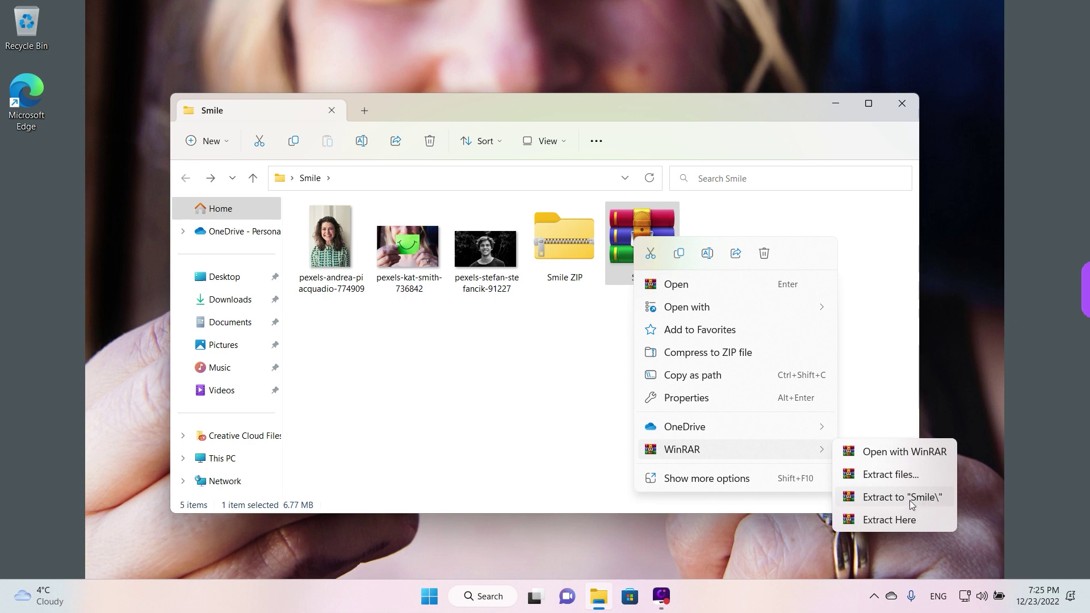
left_click(925, 500)
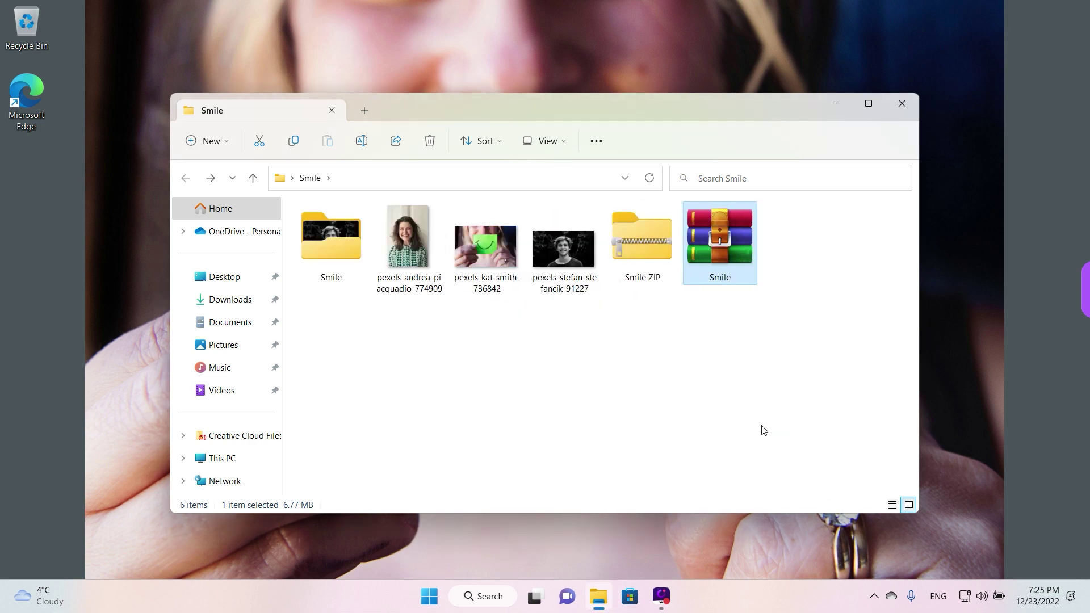
- Open the new Smile subfolder, check that it holds the three photos, and return to the parent folder
double_click(346, 249)
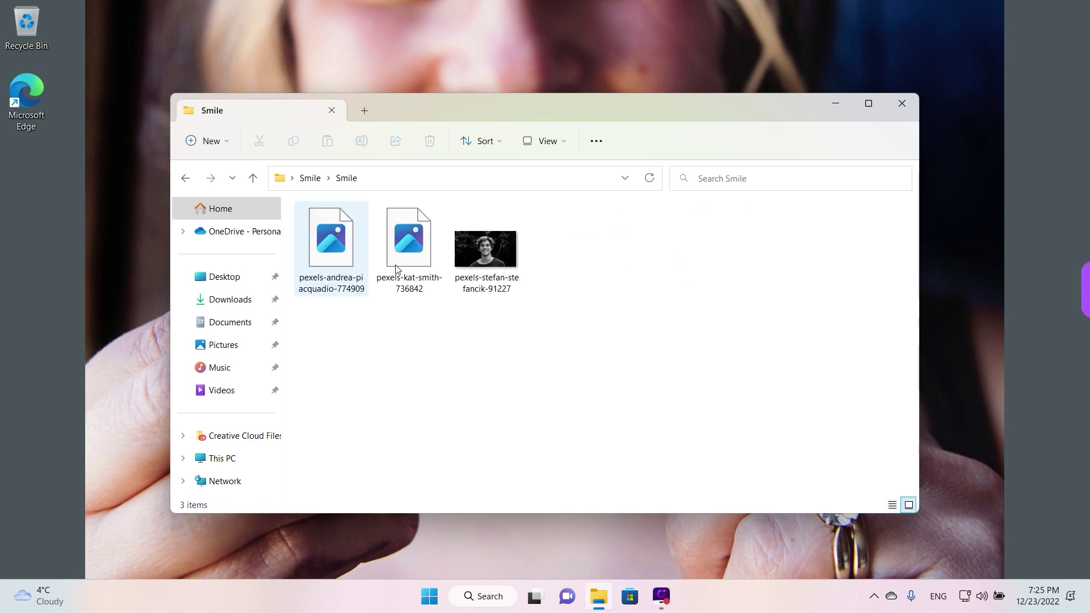
left_click(477, 276)
left_click(402, 272)
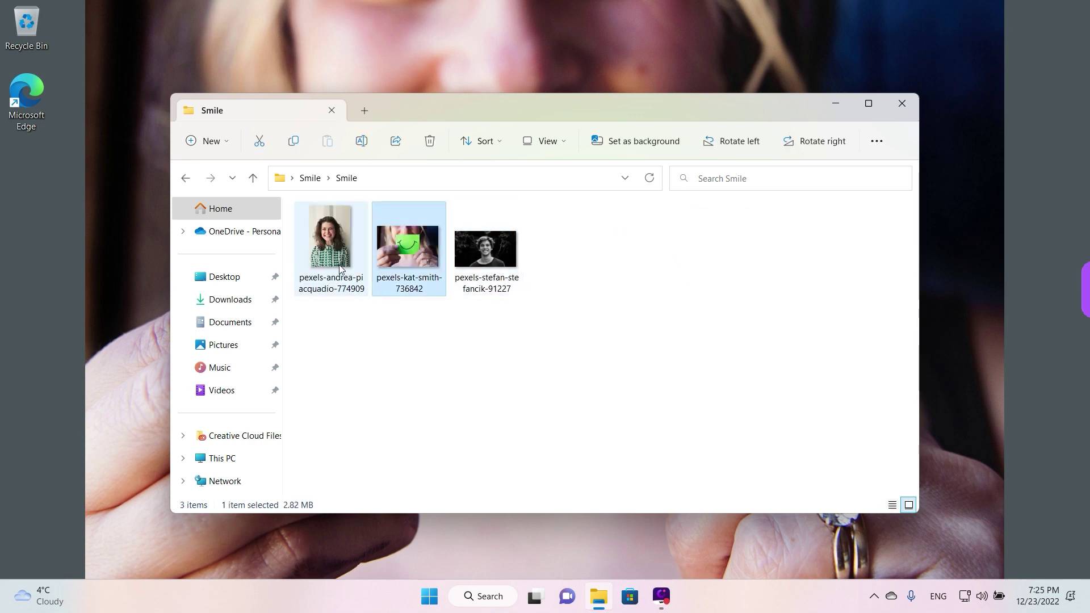
left_click(341, 268)
left_click(185, 178)
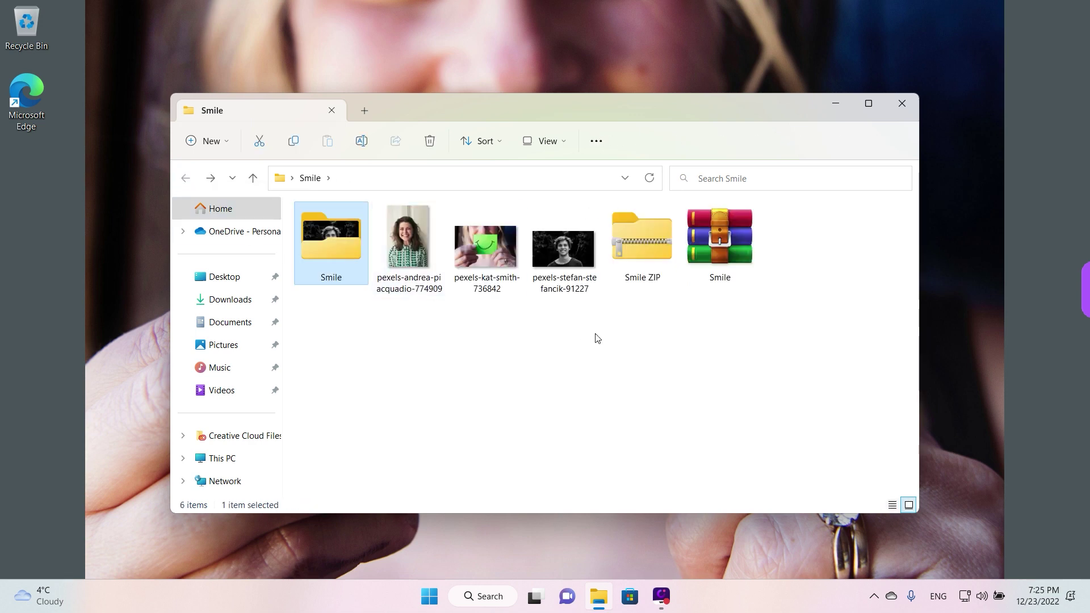
- Permanently delete the Smile subfolder and the three loose photos
left_click_drag(596, 338, 315, 216)
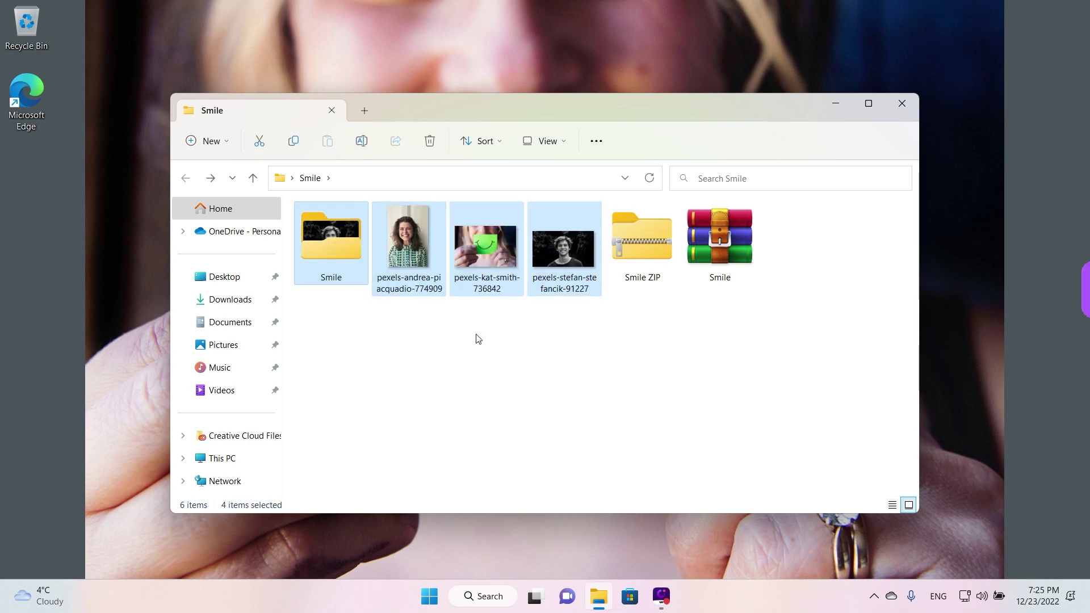
key("shift+Delete")
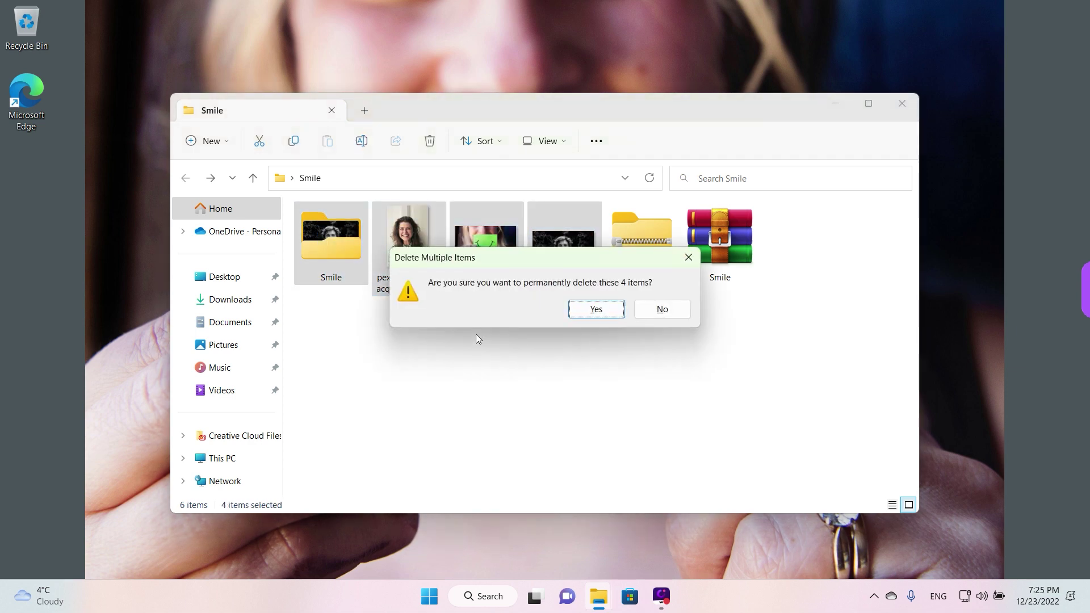
left_click(573, 313)
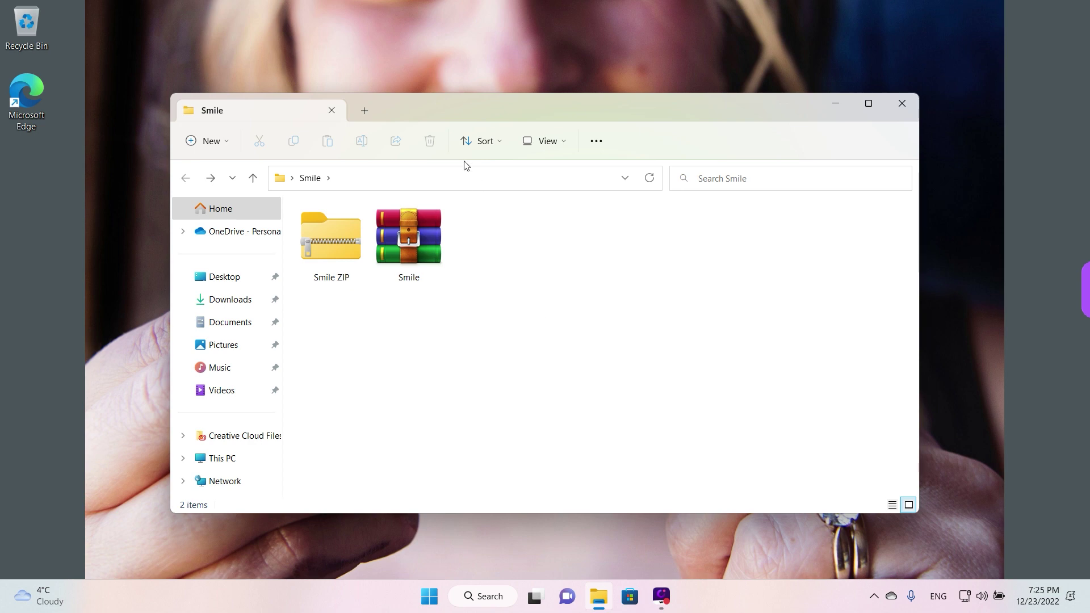